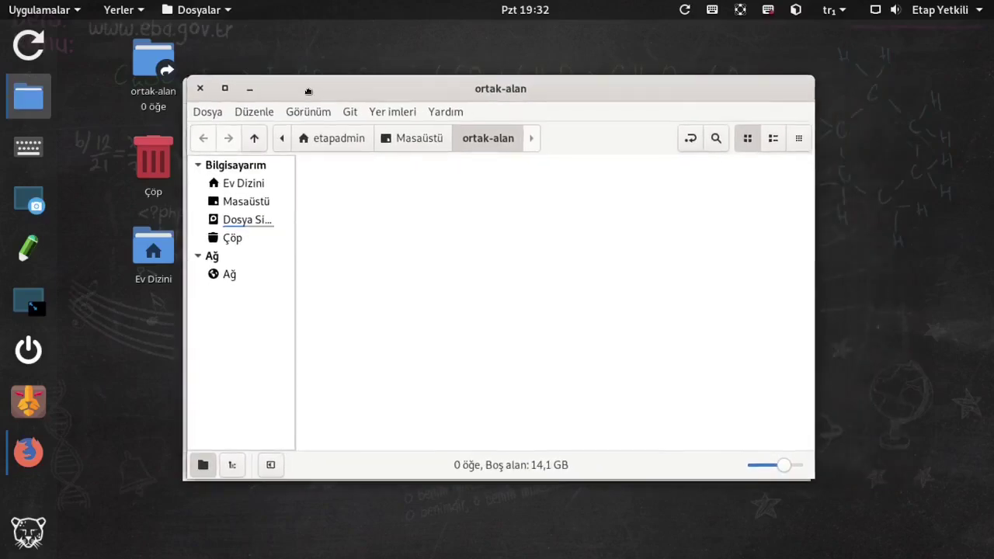
Close the ortak-alan folder window and open the bookmarked Pardus ETAP Kurulu Etkileşimli Tahtalar page in Firefox.
{"action": "left_click", "coordinate": [198, 91]}
{"action": "left_click", "coordinate": [195, 91]}
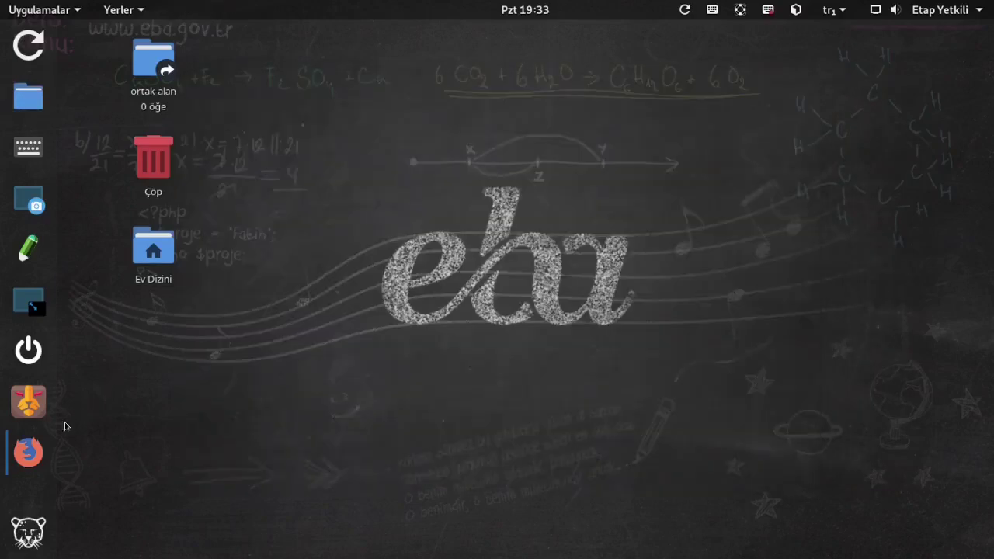
{"action": "left_click", "coordinate": [29, 452]}
{"action": "left_click", "coordinate": [317, 112]}
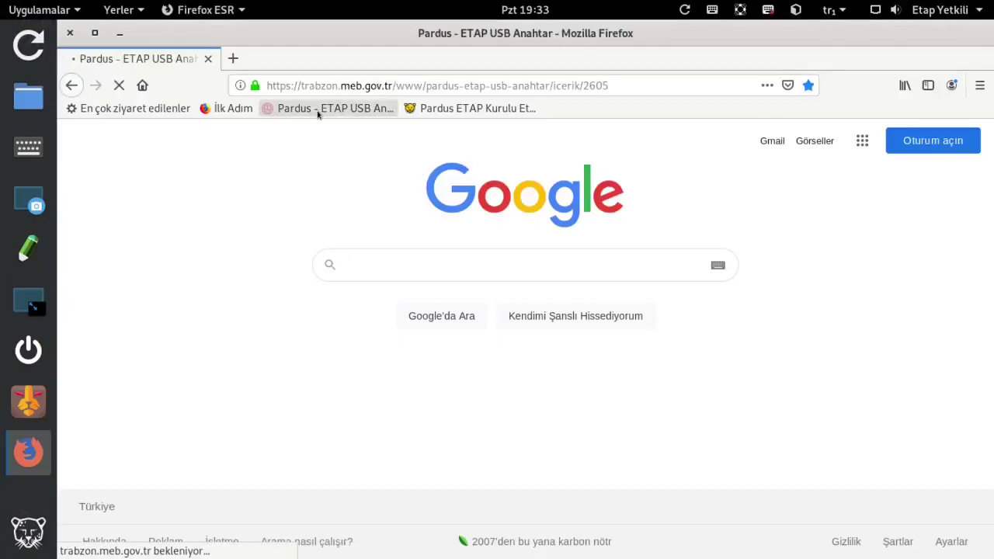
{"action": "left_click", "coordinate": [468, 111]}
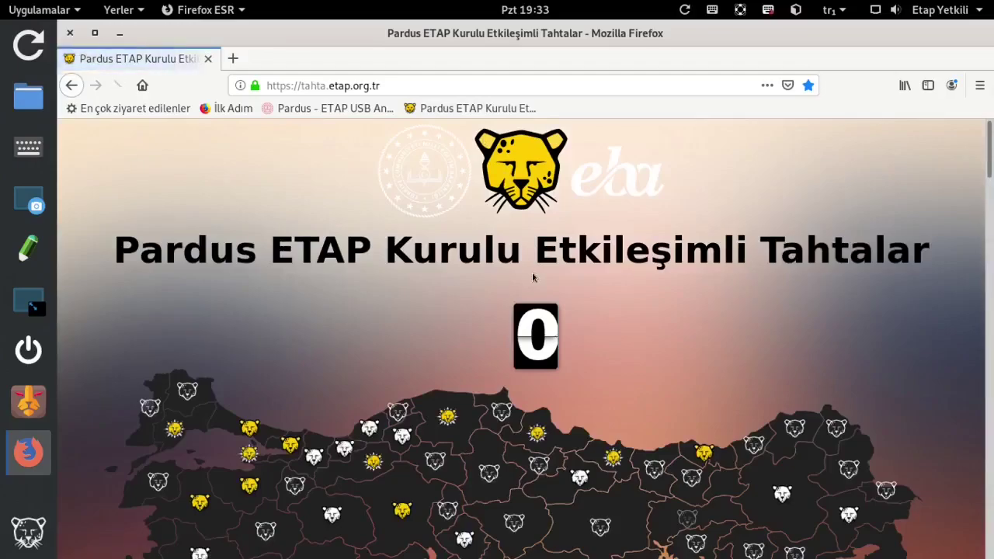
Look through the board map and open the school list for BOLU from the province table.
{"action": "left_click_drag", "start_coordinate": [989, 145], "coordinate": [991, 165]}
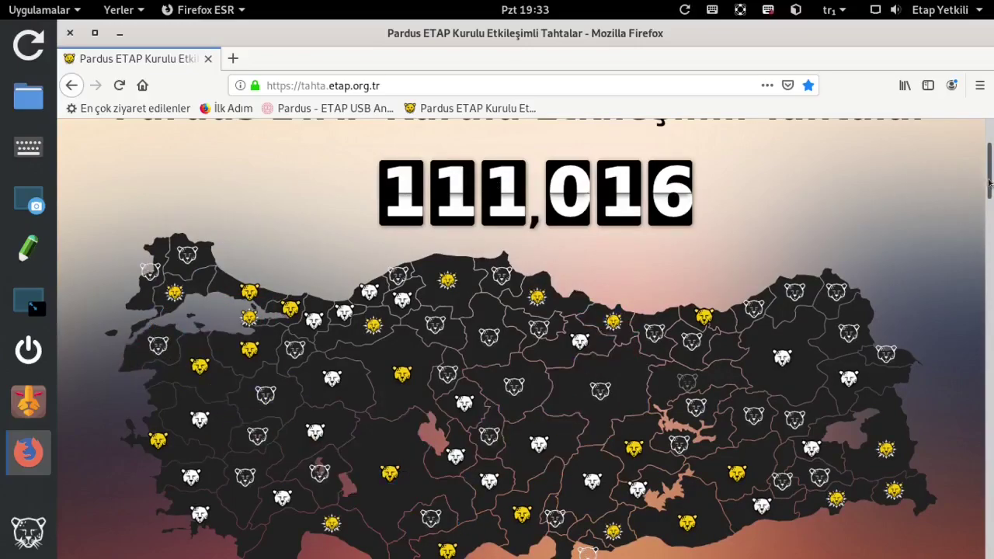
{"action": "mouse_move", "coordinate": [989, 183]}
{"action": "left_mouse_down"}
{"action": "mouse_move", "coordinate": [990, 203]}
{"action": "mouse_move", "coordinate": [992, 180]}
{"action": "left_mouse_up"}
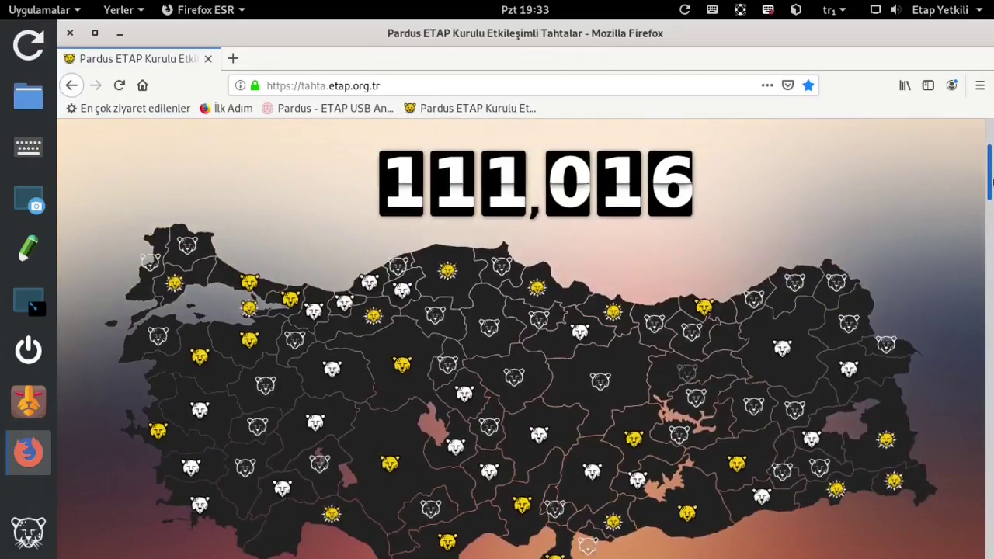
{"action": "left_click_drag", "start_coordinate": [991, 180], "coordinate": [990, 245]}
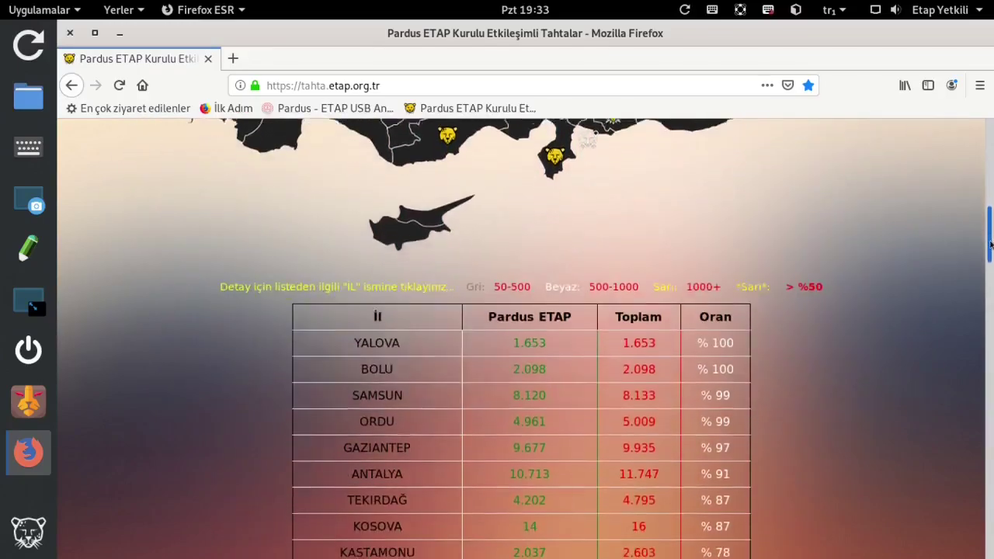
{"action": "left_click", "coordinate": [381, 364]}
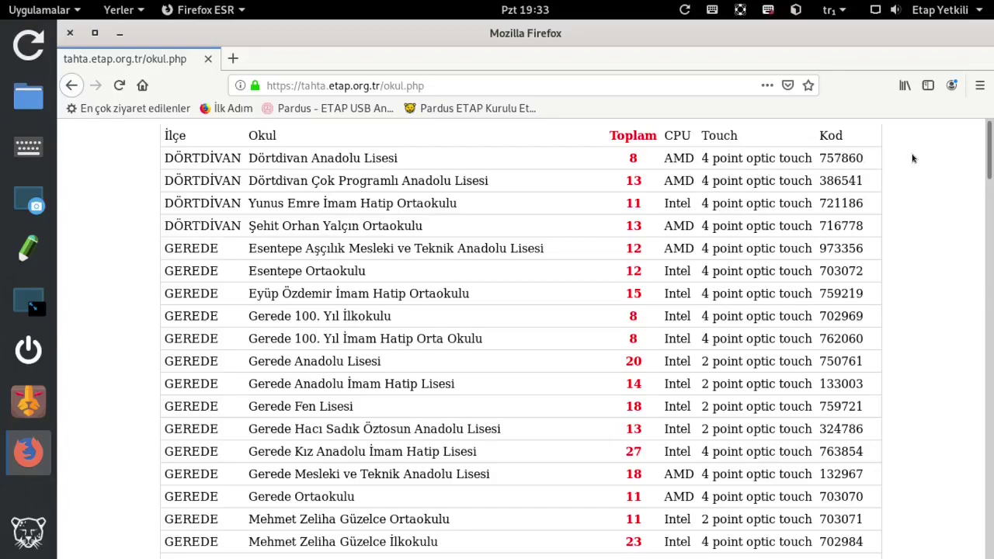
Go back to the map page to review the installed-board counter above the map, and close the browser.
{"action": "left_click", "coordinate": [70, 88]}
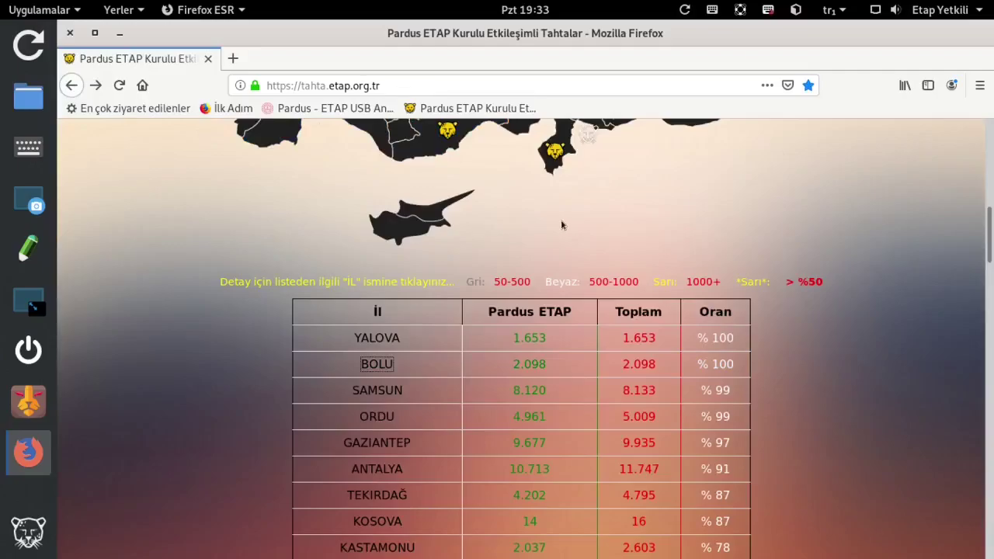
{"action": "scroll", "coordinate": [562, 226], "scroll_direction": "up", "scroll_amount": 3}
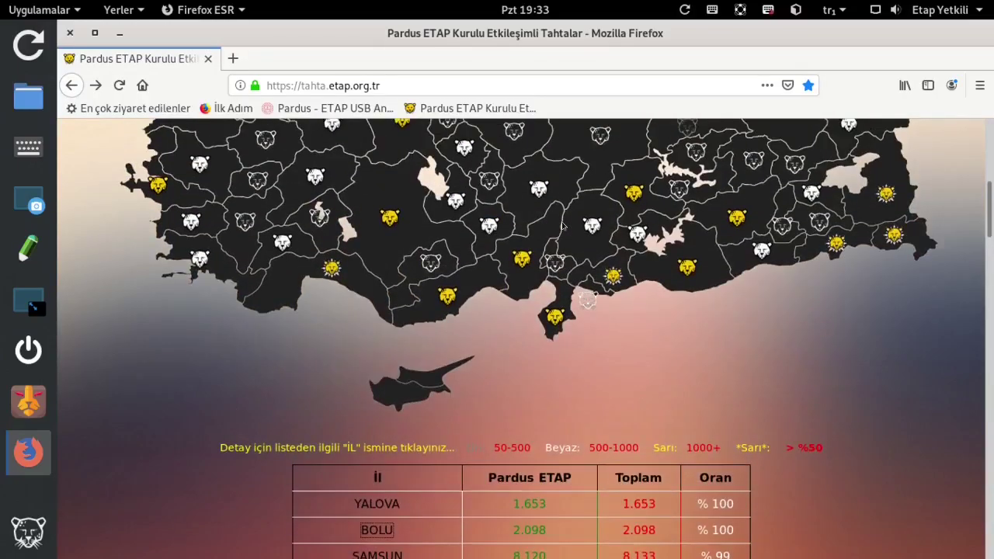
{"action": "scroll", "coordinate": [621, 226], "scroll_direction": "up", "scroll_amount": 5}
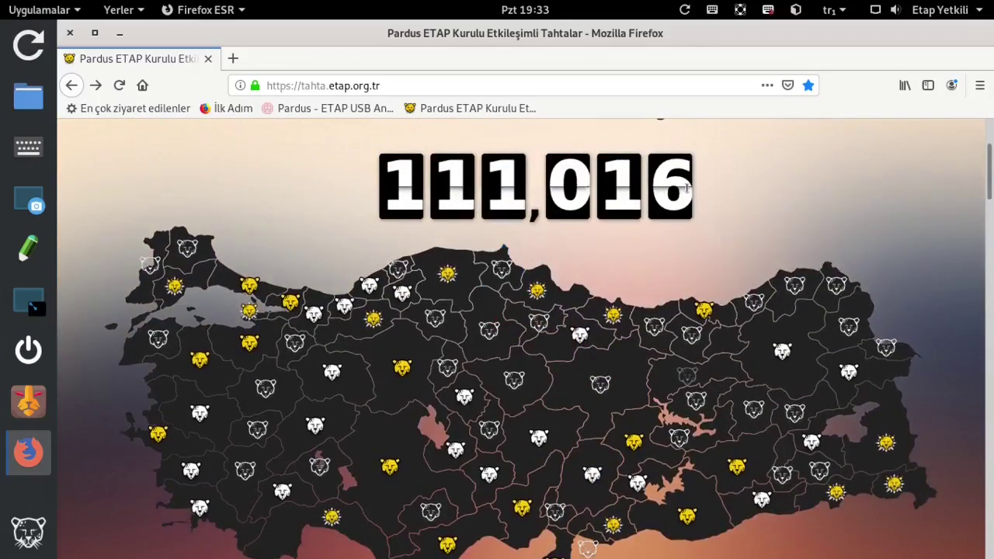
{"action": "scroll", "coordinate": [663, 190], "scroll_direction": "up", "scroll_amount": 3}
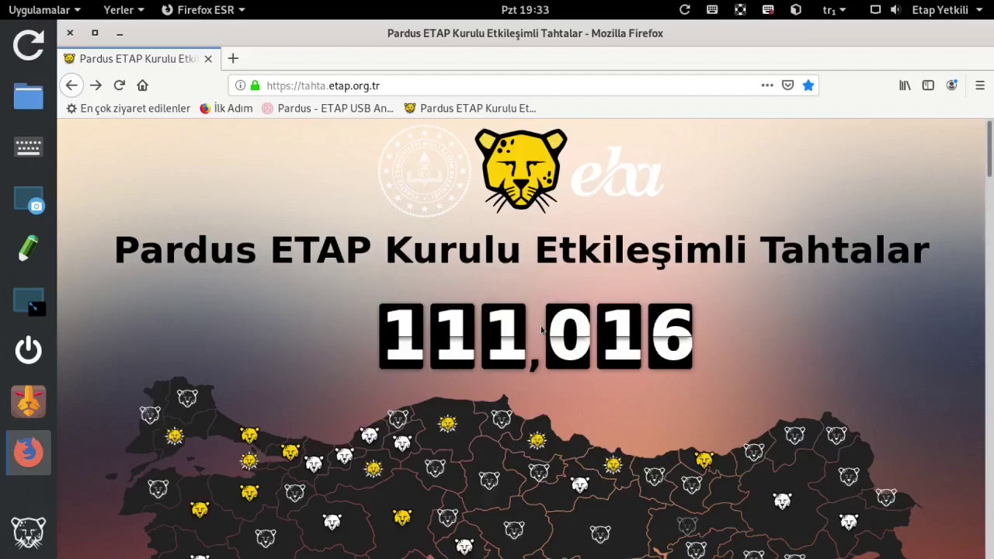
{"action": "left_click", "coordinate": [69, 33]}
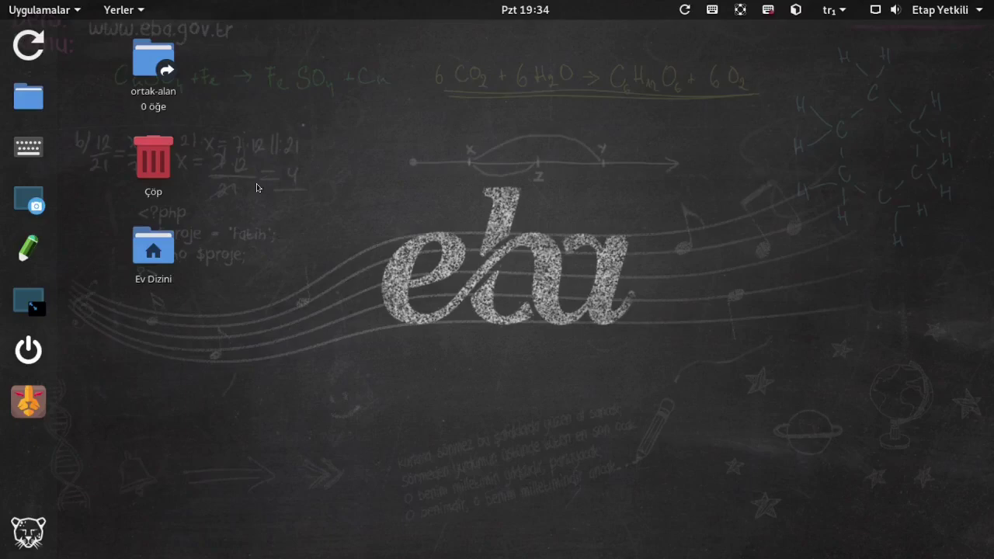
Examine the user folders in the home directory, starting from Ev Dizini, and minimize the folder window after returning to etapadmin.
{"action": "double_click", "coordinate": [149, 249]}
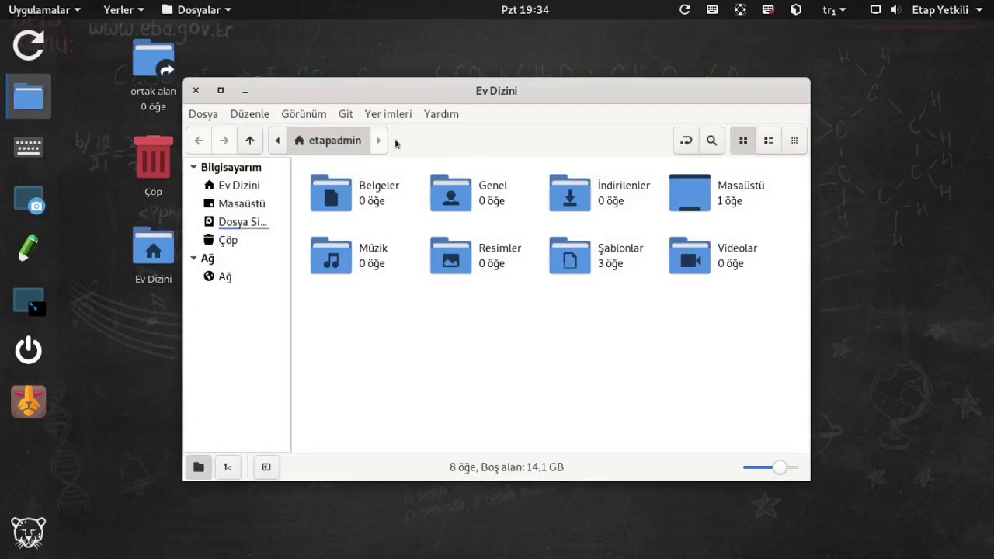
{"action": "left_click", "coordinate": [281, 144]}
{"action": "left_click", "coordinate": [335, 141]}
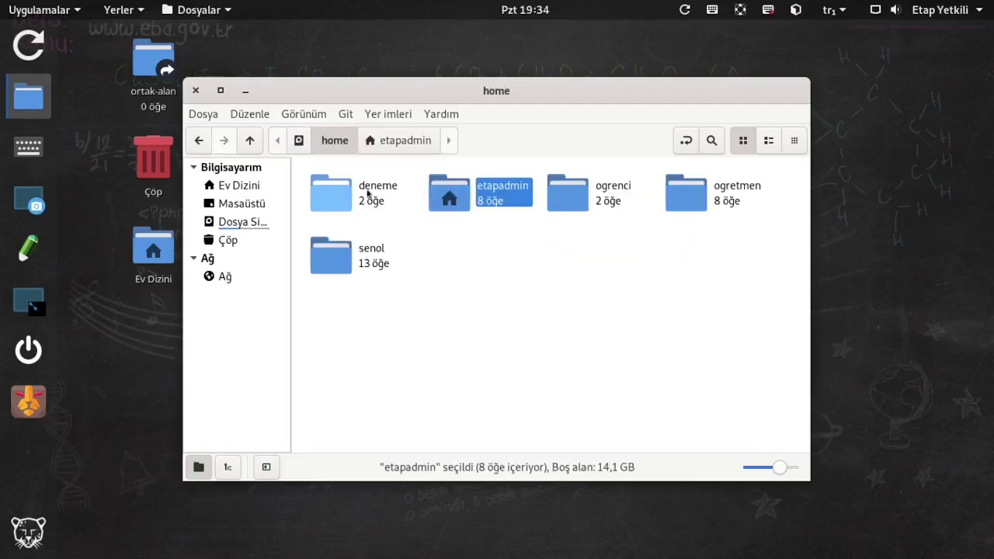
{"action": "left_click", "coordinate": [421, 144]}
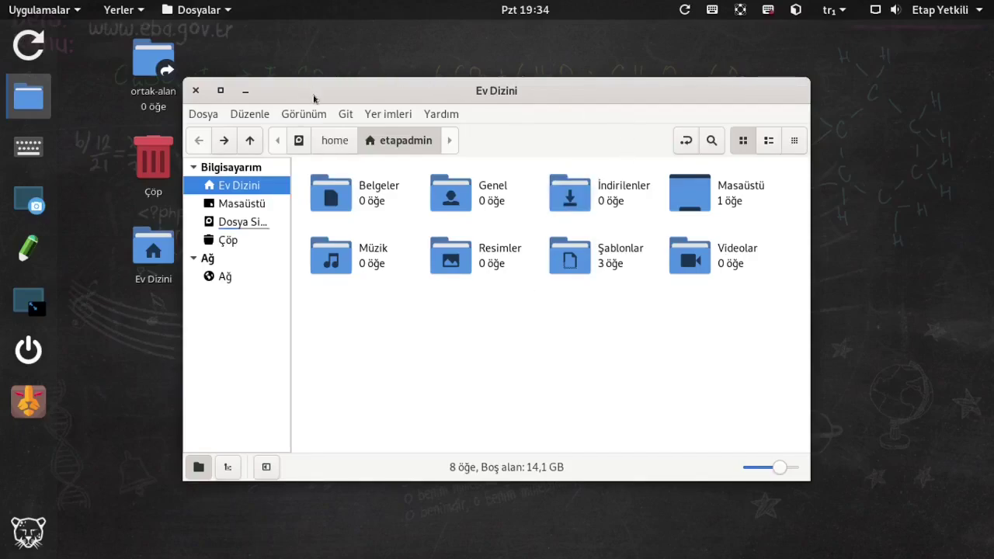
{"action": "left_click_drag", "start_coordinate": [313, 95], "coordinate": [361, 60]}
{"action": "left_click", "coordinate": [295, 56]}
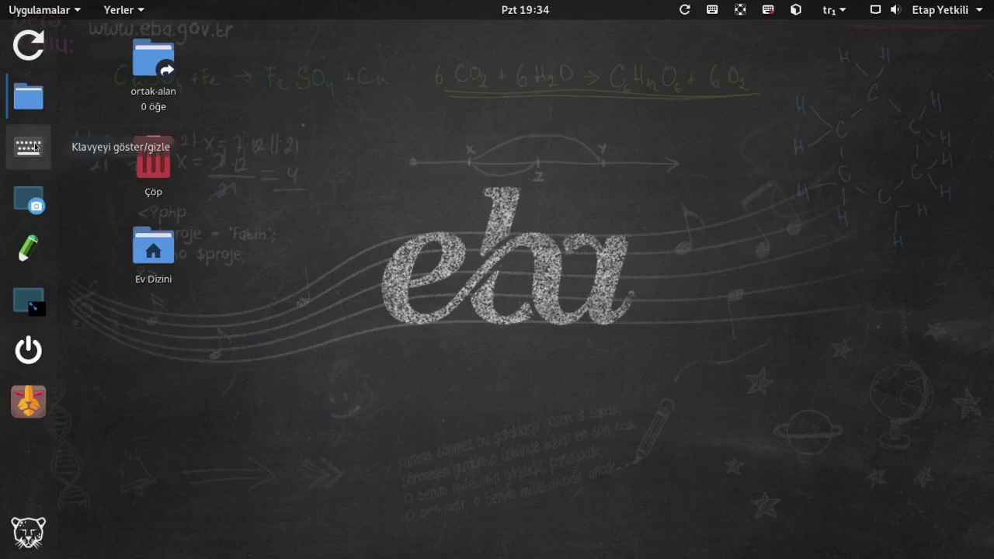
Open the screenshot tool and the Ev Dizini folder, and arrange their windows so both can be reached.
{"action": "left_click", "coordinate": [31, 201]}
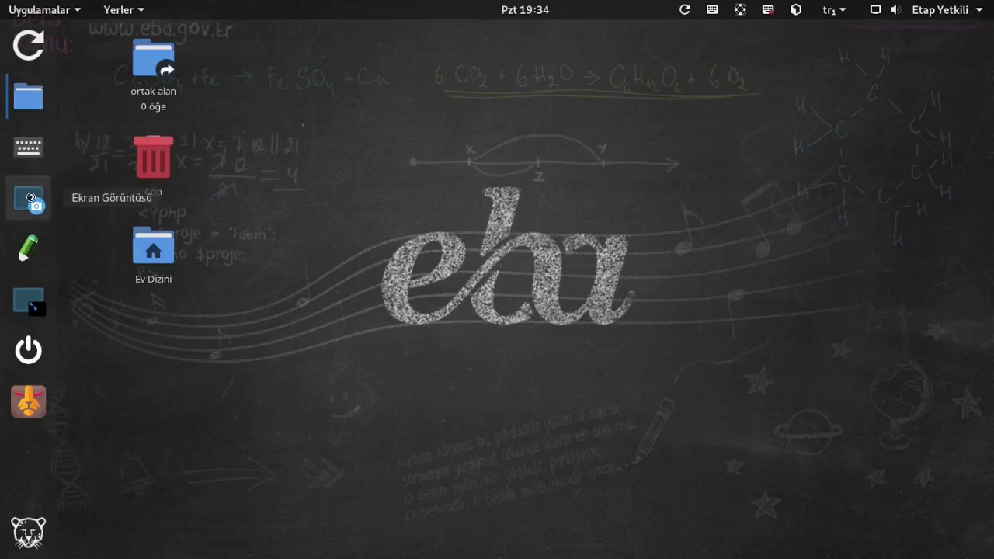
{"action": "left_click_drag", "start_coordinate": [506, 178], "coordinate": [658, 156]}
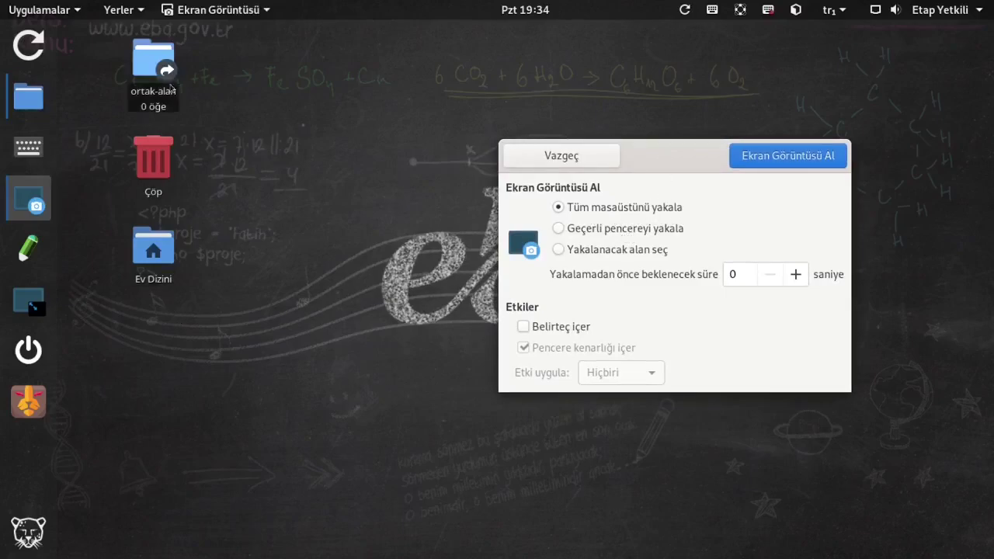
{"action": "double_click", "coordinate": [153, 247]}
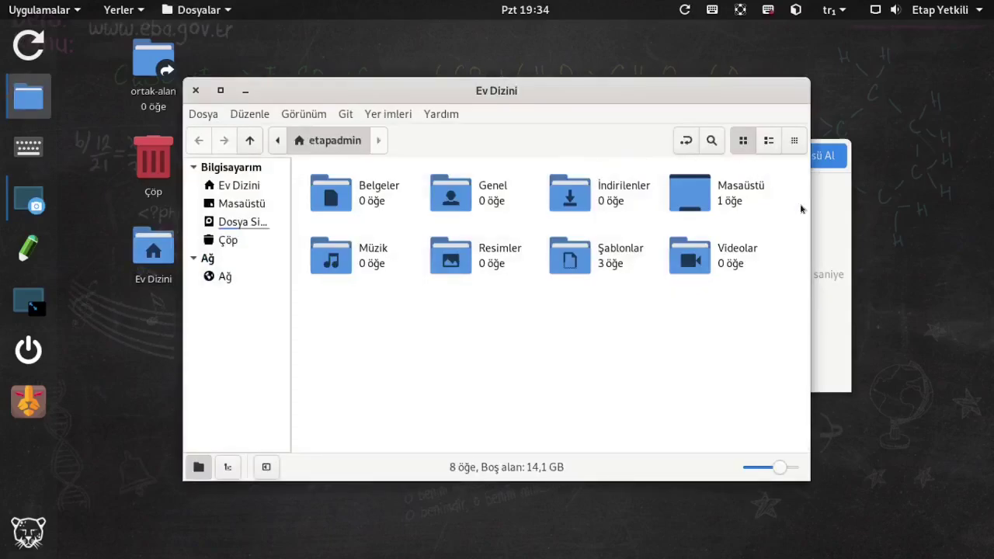
{"action": "left_click", "coordinate": [831, 211]}
{"action": "left_click_drag", "start_coordinate": [607, 123], "coordinate": [571, 105]}
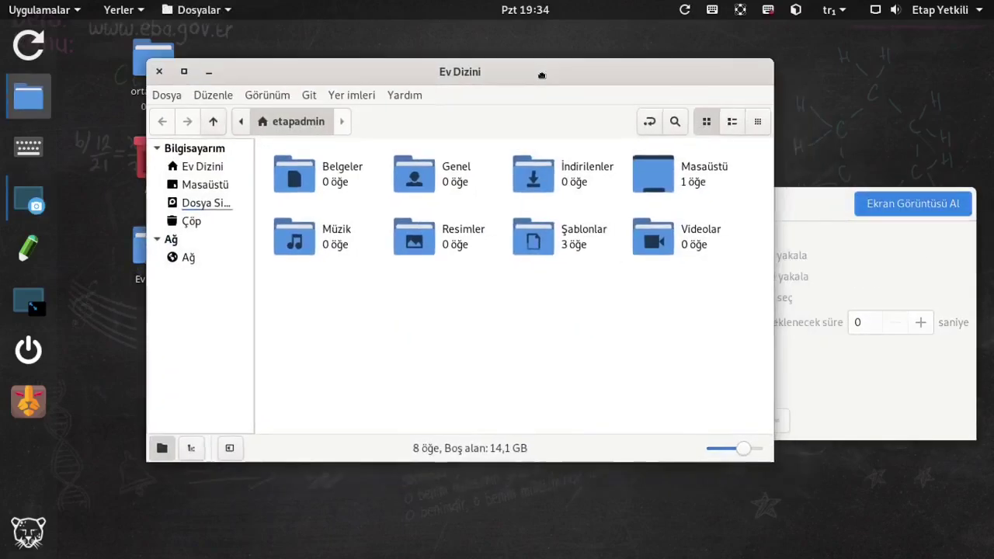
{"action": "left_click", "coordinate": [792, 232]}
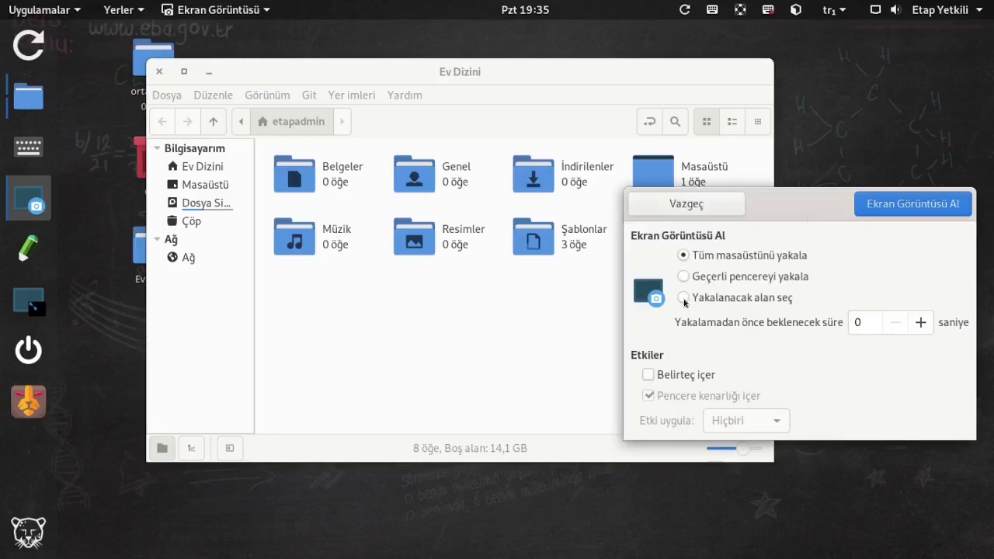
Try the area and current-window capture modes, cancel the screenshot and close the Ev Dizini window.
{"action": "left_click", "coordinate": [683, 300]}
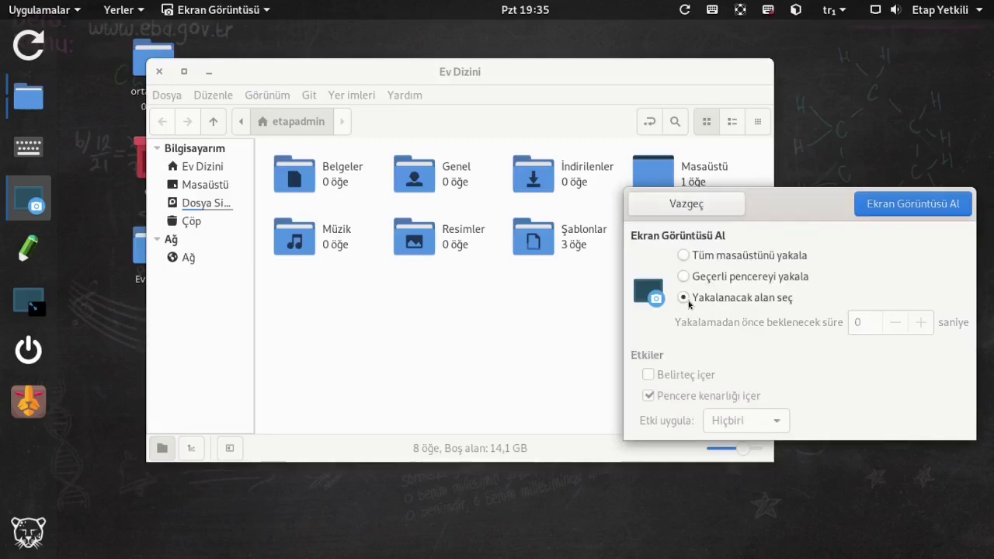
{"action": "left_click", "coordinate": [683, 278]}
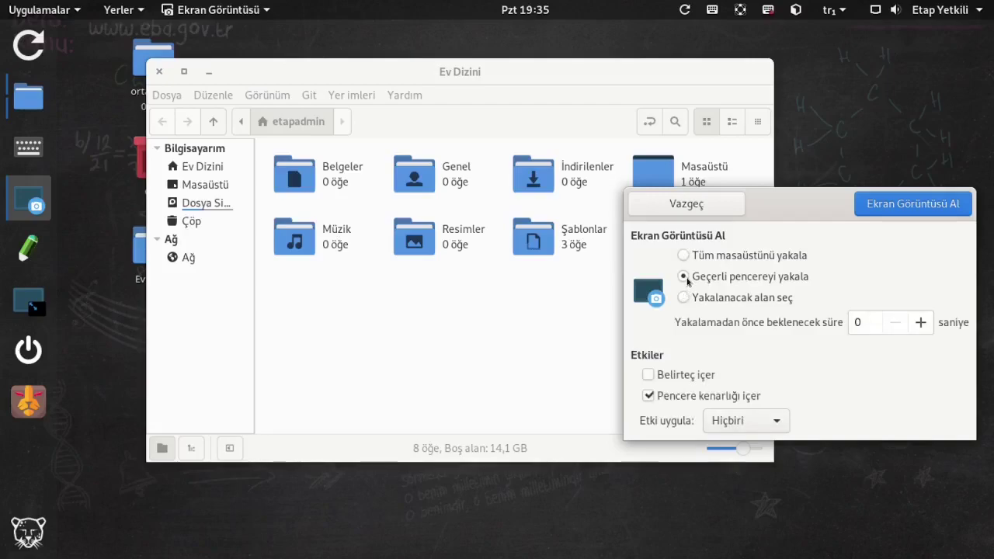
{"action": "left_click", "coordinate": [684, 298]}
{"action": "left_click", "coordinate": [683, 278]}
{"action": "left_click", "coordinate": [685, 209]}
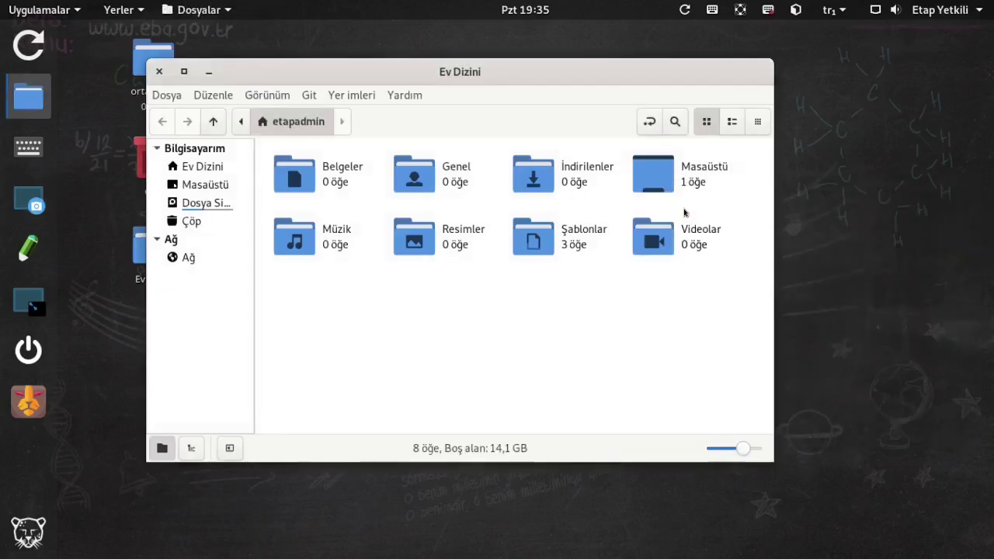
{"action": "left_click", "coordinate": [158, 71]}
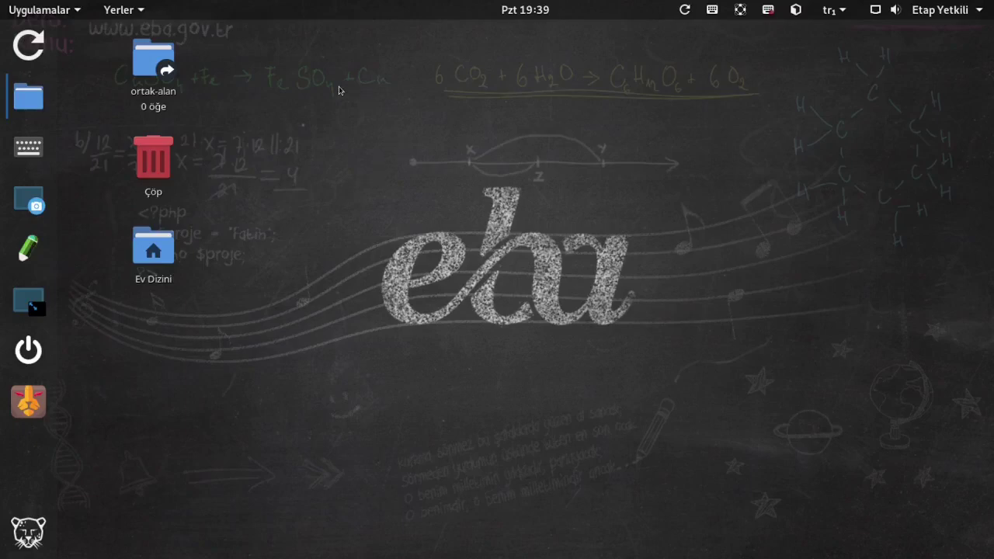
Draw a large orange cross over the eba logo with the on-screen pen and close the annotation overlay.
{"action": "left_click", "coordinate": [37, 256]}
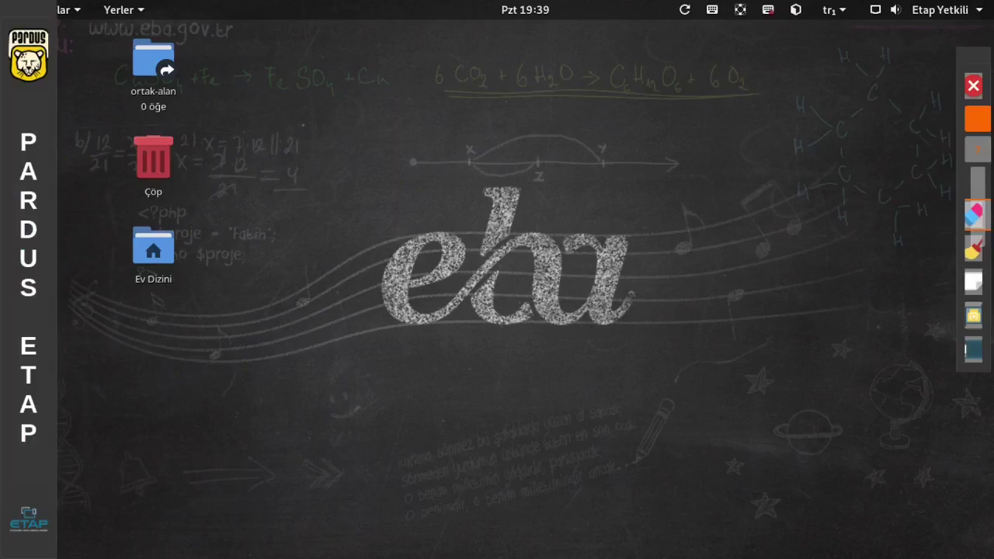
{"action": "left_click_drag", "start_coordinate": [405, 174], "coordinate": [594, 335]}
{"action": "left_click_drag", "start_coordinate": [666, 153], "coordinate": [360, 344]}
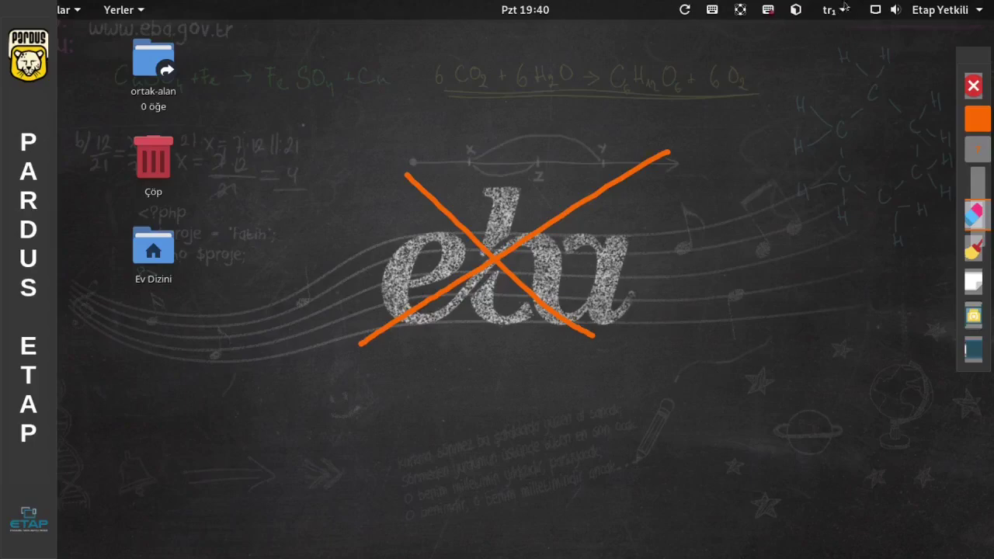
{"action": "left_click", "coordinate": [973, 86]}
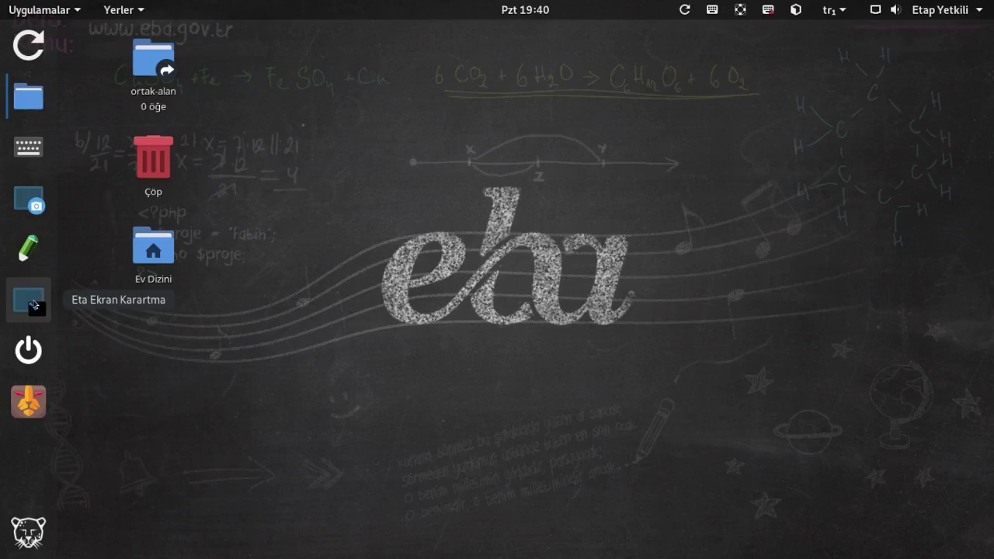
Open the Ev Dizini folder and cover the lower half of the screen with the Eta Ekran Karartma curtain.
{"action": "double_click", "coordinate": [153, 246]}
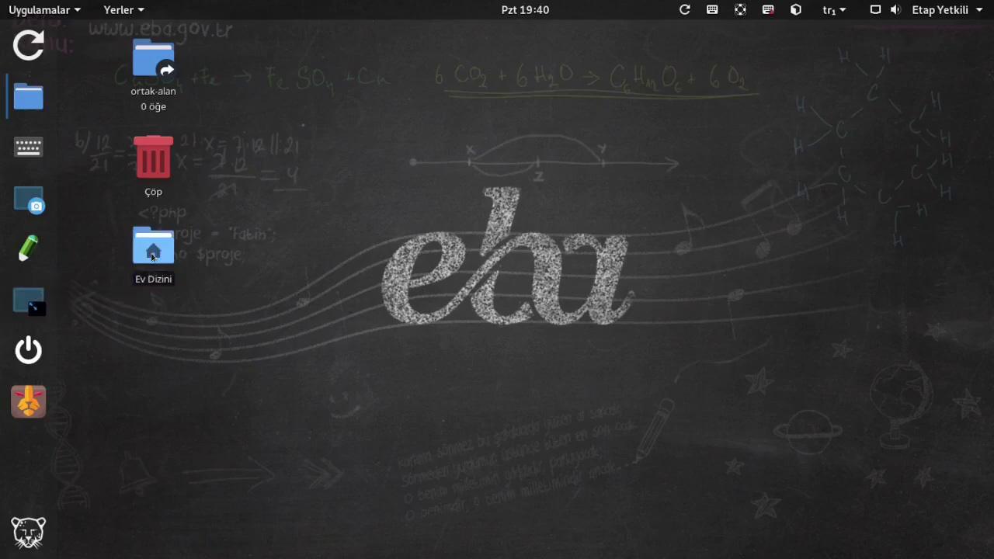
{"action": "left_click_drag", "start_coordinate": [388, 99], "coordinate": [503, 100]}
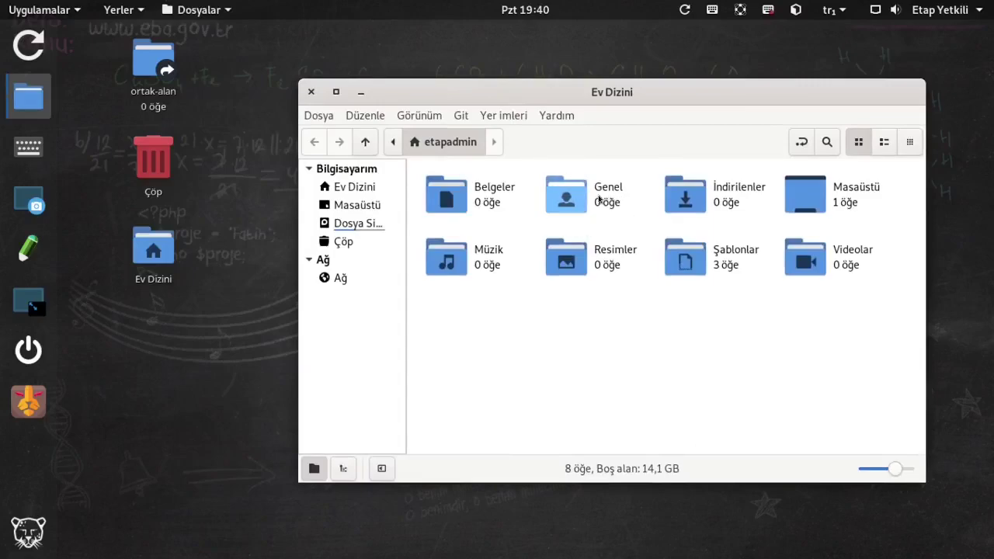
{"action": "left_click", "coordinate": [34, 309]}
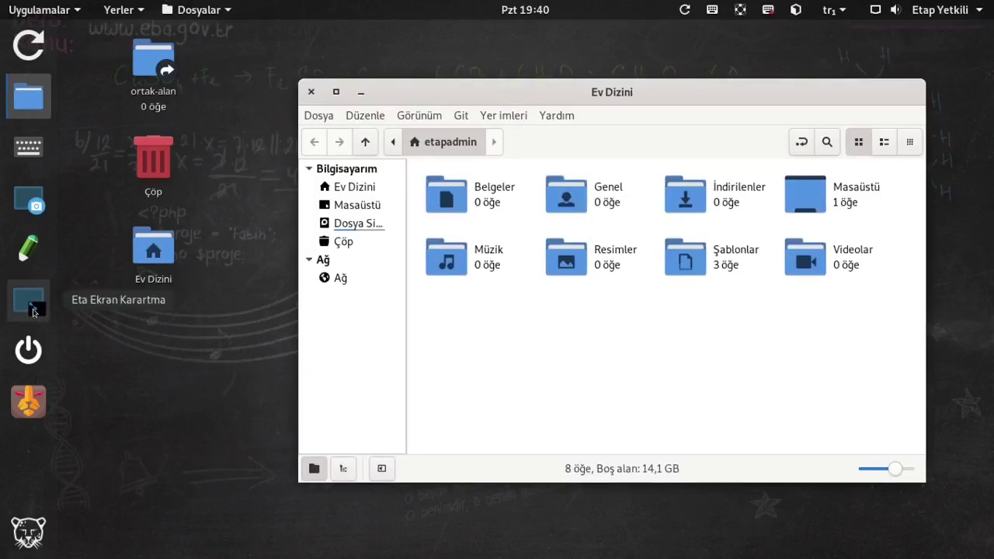
{"action": "left_click_drag", "start_coordinate": [490, 219], "coordinate": [607, 308]}
{"action": "left_click", "coordinate": [499, 474]}
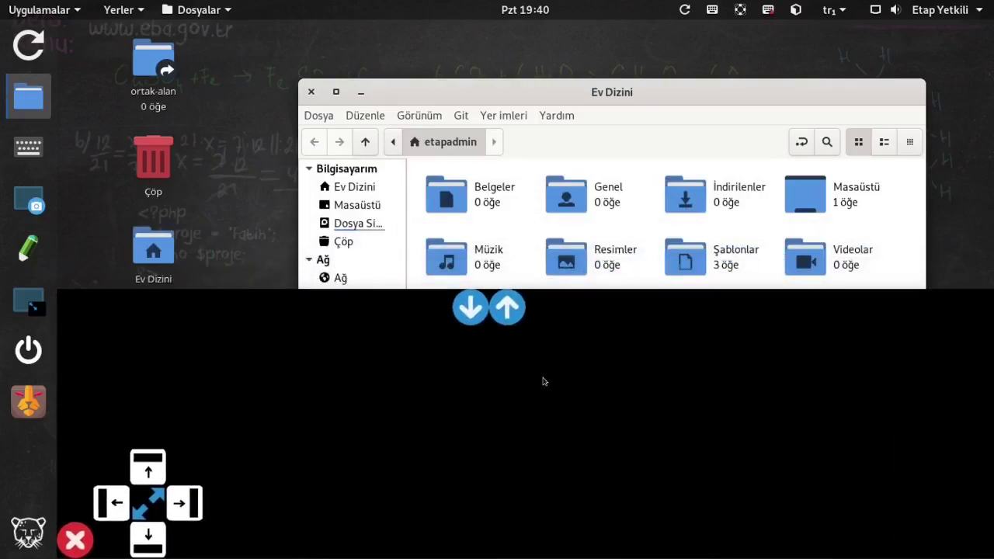
Lower the blackout curtain by two steps and raise it by two steps again.
{"action": "left_click", "coordinate": [470, 316]}
{"action": "left_click", "coordinate": [470, 362]}
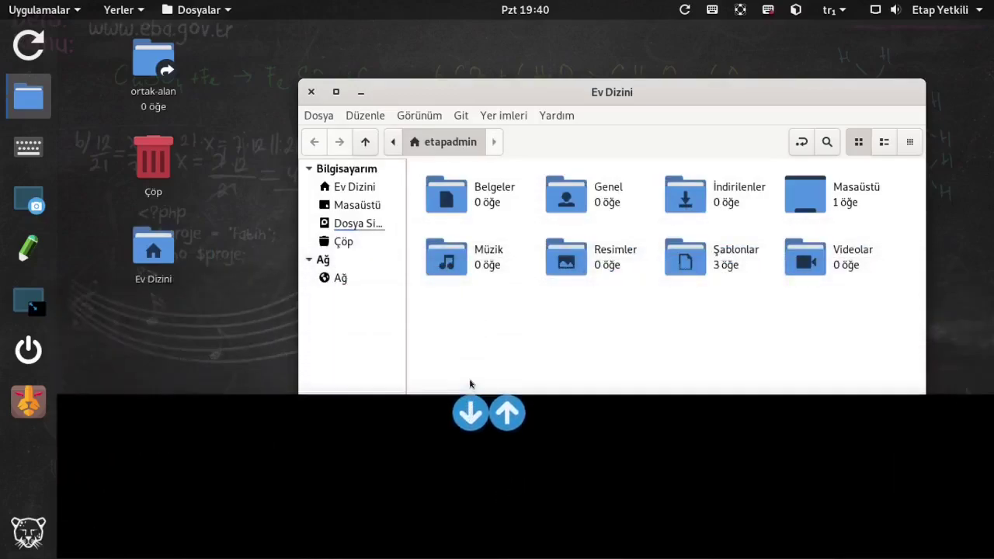
{"action": "left_click", "coordinate": [500, 415]}
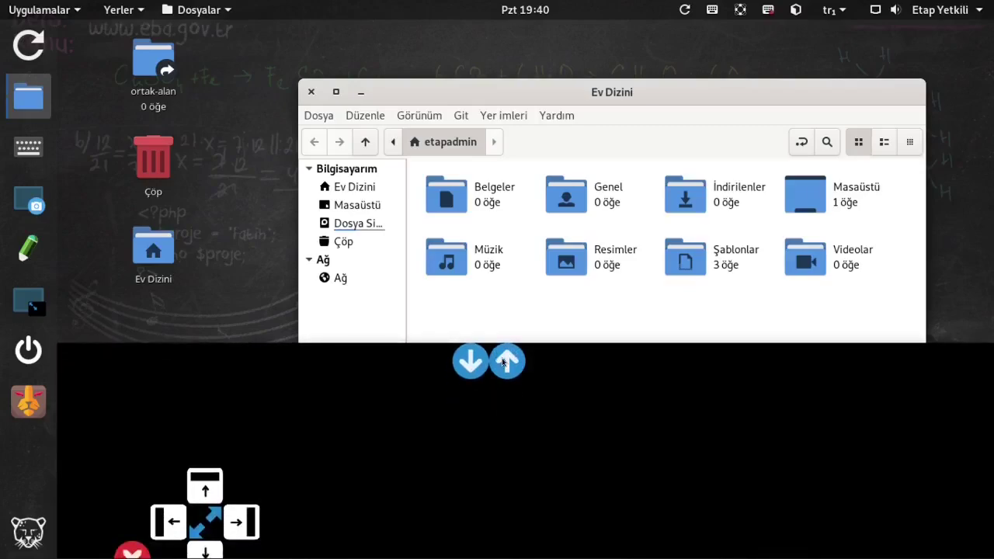
{"action": "left_click", "coordinate": [504, 358]}
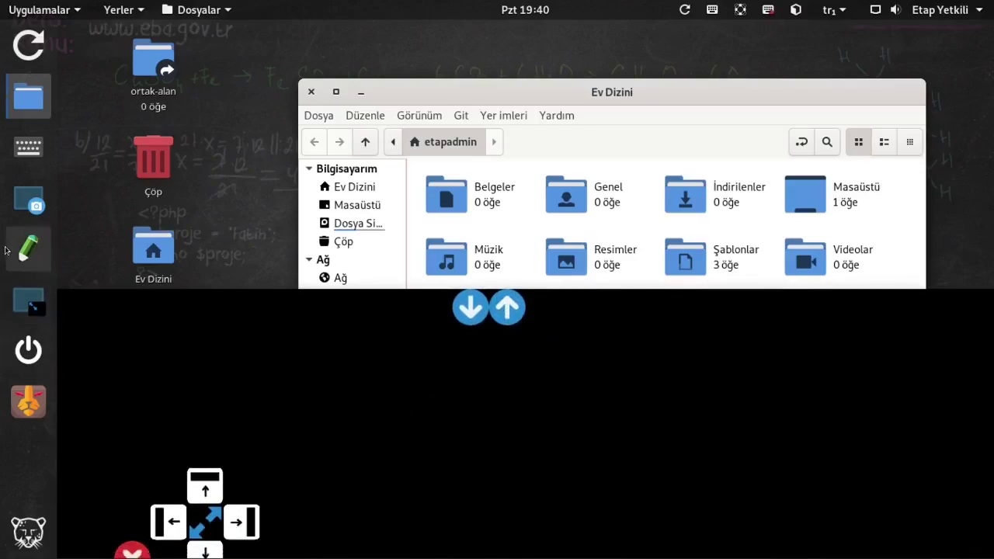
Add a second blackout curtain, expand it to cover the full screen, and close both curtains.
{"action": "left_click", "coordinate": [34, 304]}
{"action": "left_click_drag", "start_coordinate": [577, 200], "coordinate": [703, 109]}
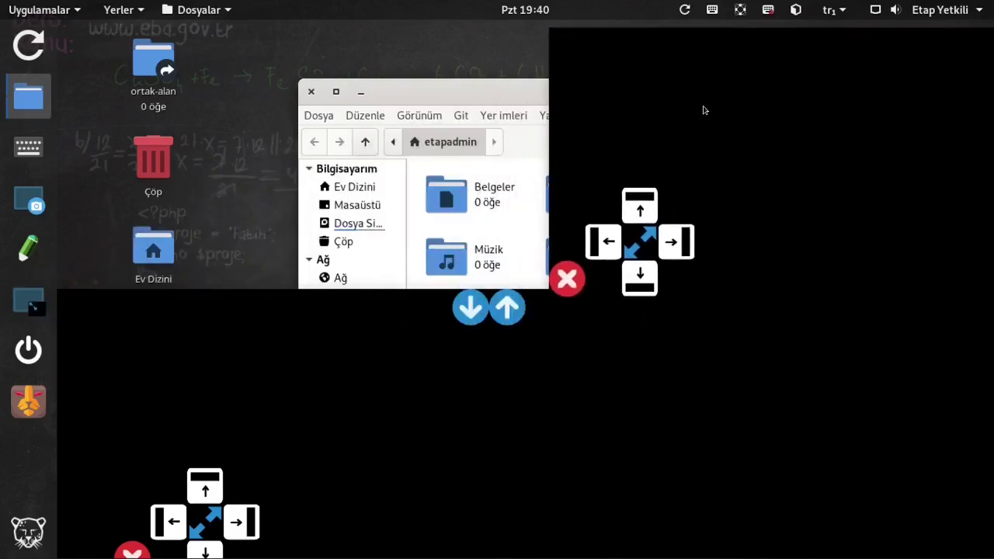
{"action": "left_click", "coordinate": [645, 248]}
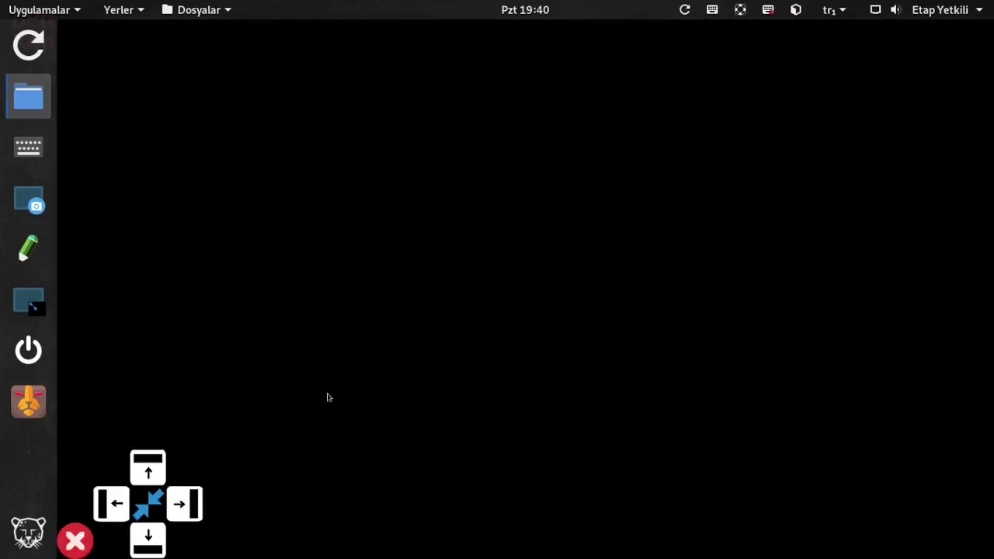
{"action": "left_click", "coordinate": [82, 541]}
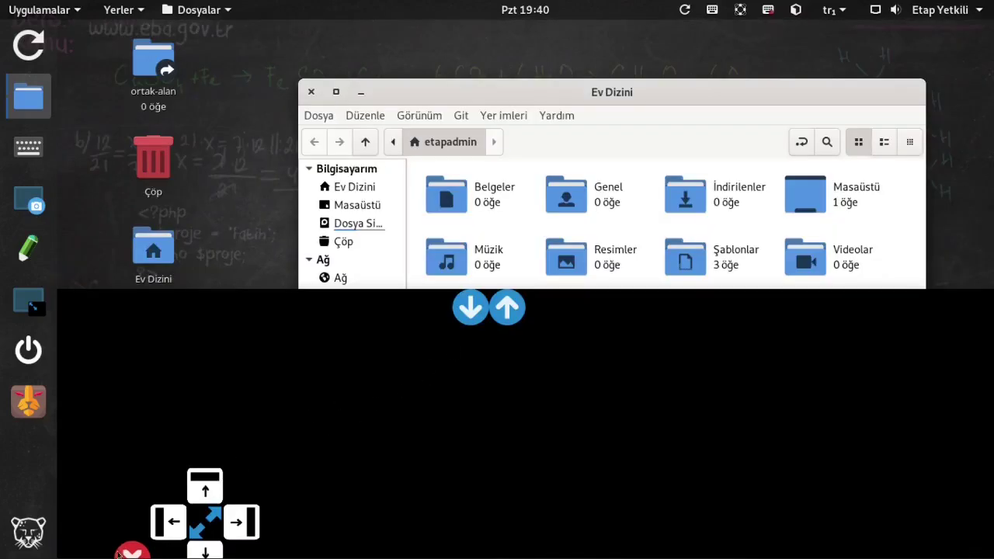
{"action": "left_click", "coordinate": [414, 297]}
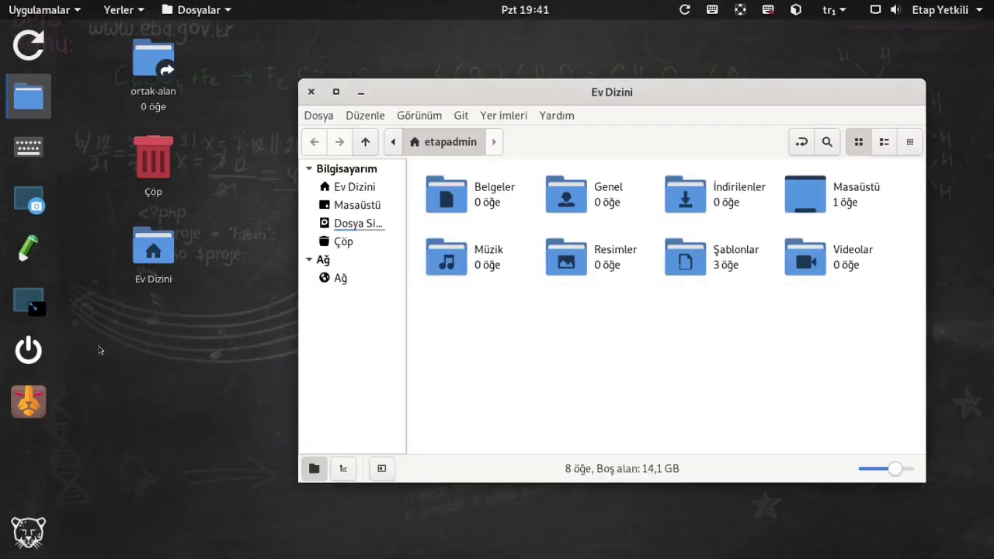
Open Pardus Yazılım Merkezi and show the Periyodik cetvel application page from the Eğitim category.
{"action": "left_click", "coordinate": [26, 401]}
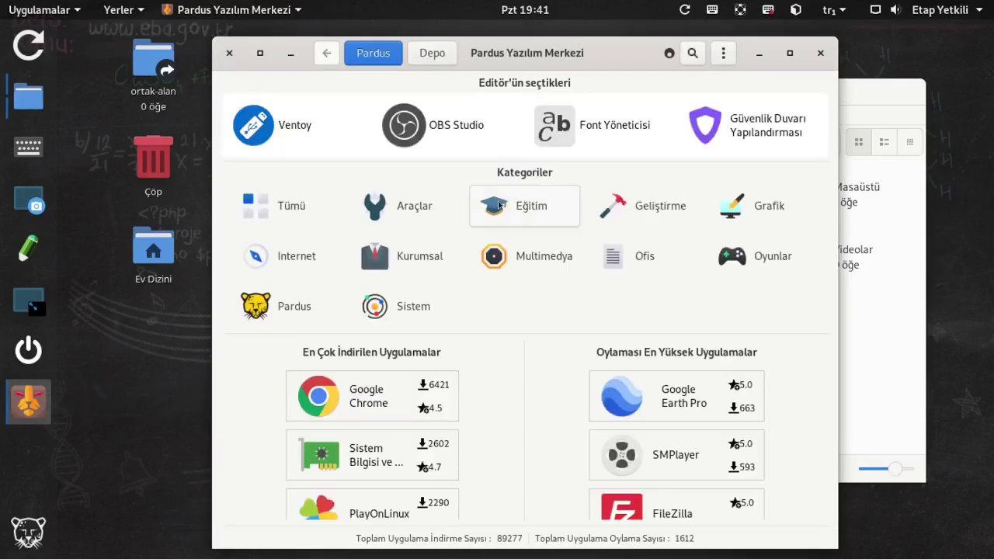
{"action": "left_click_drag", "start_coordinate": [565, 62], "coordinate": [575, 46]}
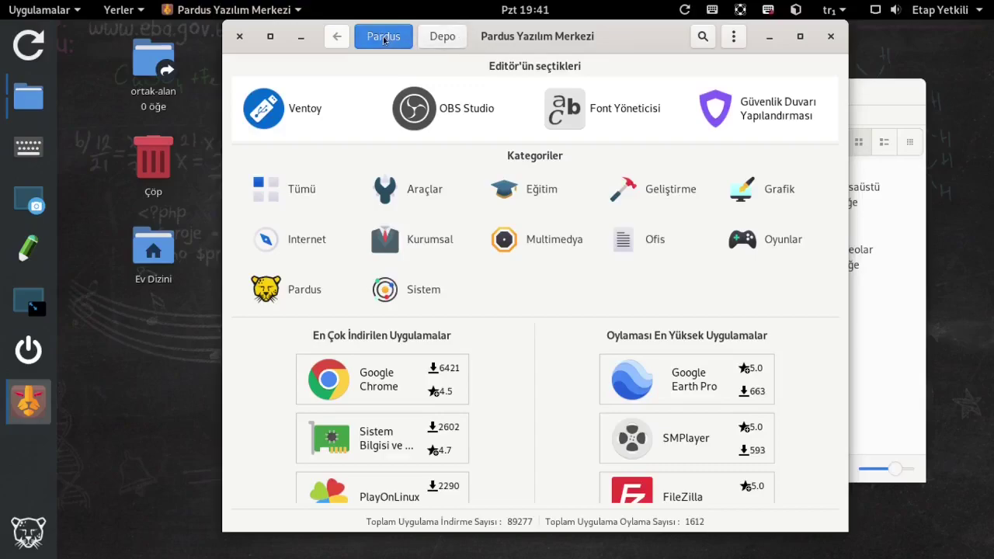
{"action": "left_click_drag", "start_coordinate": [569, 32], "coordinate": [551, 40]}
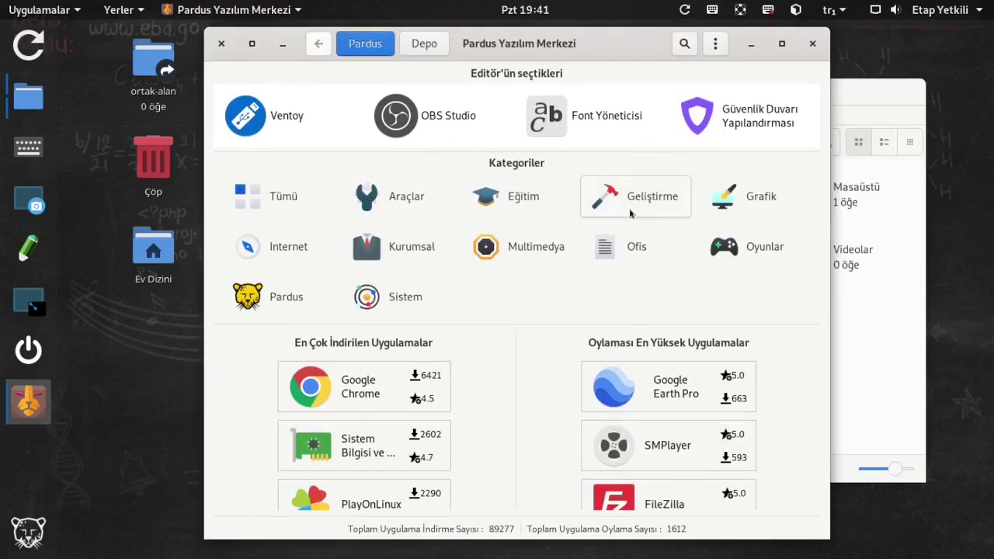
{"action": "left_click", "coordinate": [522, 204]}
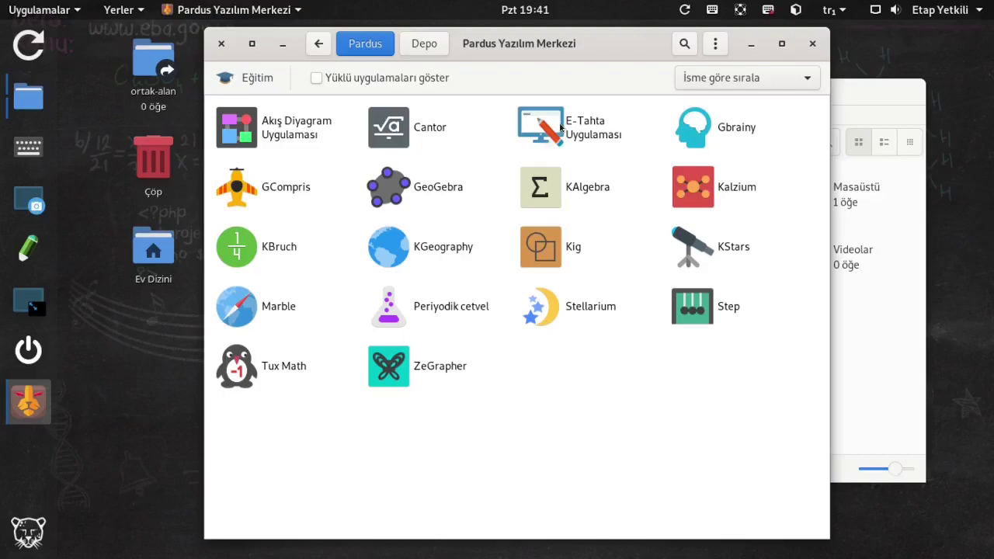
{"action": "left_click", "coordinate": [435, 306]}
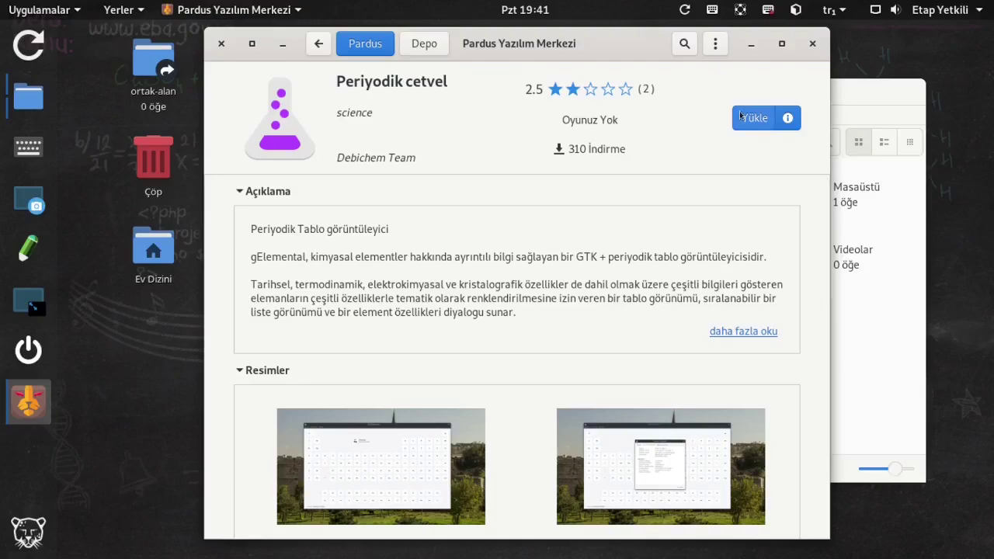
Look through the Periyodik cetvel page's description, images, details, ratings and comments.
{"action": "scroll", "coordinate": [784, 247], "scroll_direction": "down", "scroll_amount": 2}
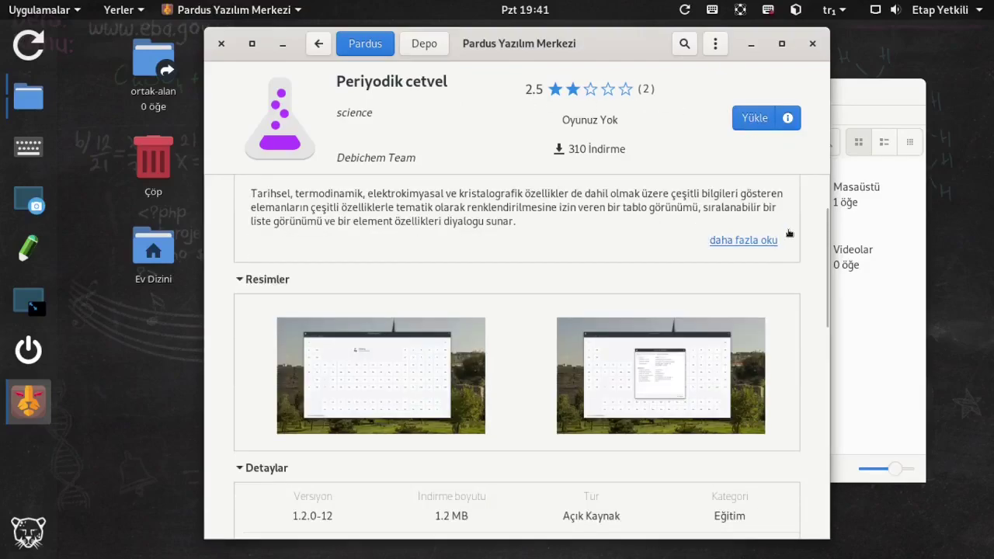
{"action": "scroll", "coordinate": [792, 333], "scroll_direction": "down", "scroll_amount": 6}
{"action": "scroll", "coordinate": [792, 215], "scroll_direction": "up", "scroll_amount": 9}
{"action": "scroll", "coordinate": [802, 299], "scroll_direction": "down", "scroll_amount": 5}
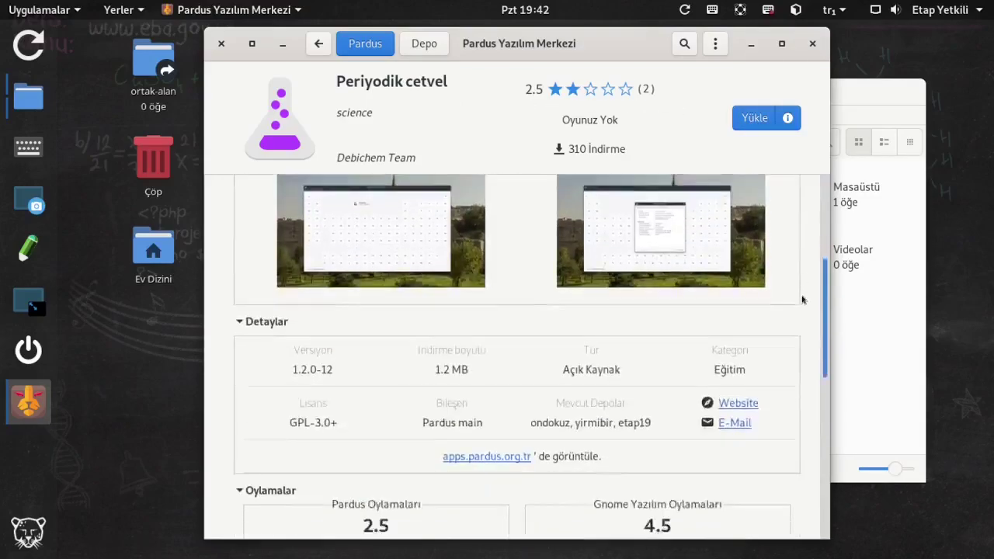
{"action": "scroll", "coordinate": [802, 300], "scroll_direction": "down", "scroll_amount": 8}
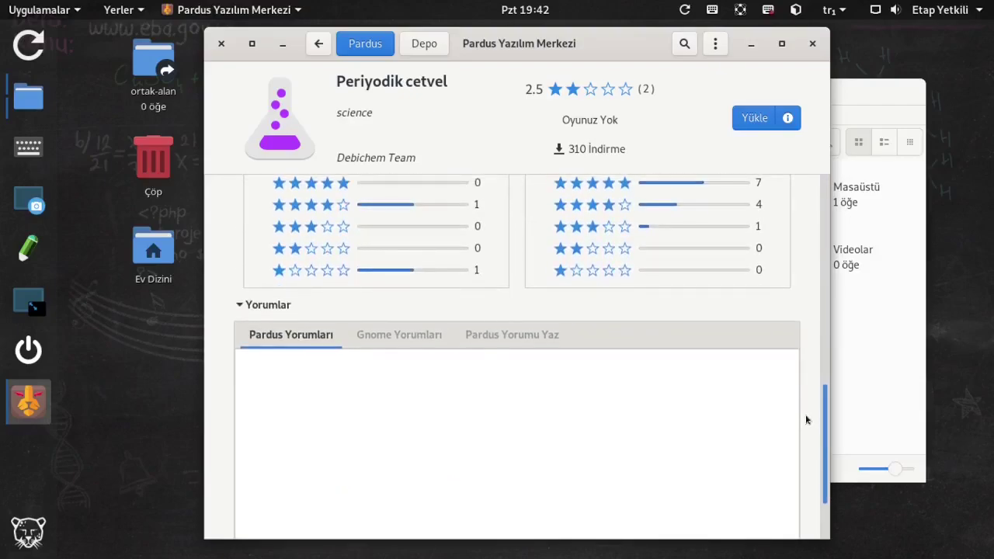
{"action": "scroll", "coordinate": [825, 394], "scroll_direction": "up", "scroll_amount": 1}
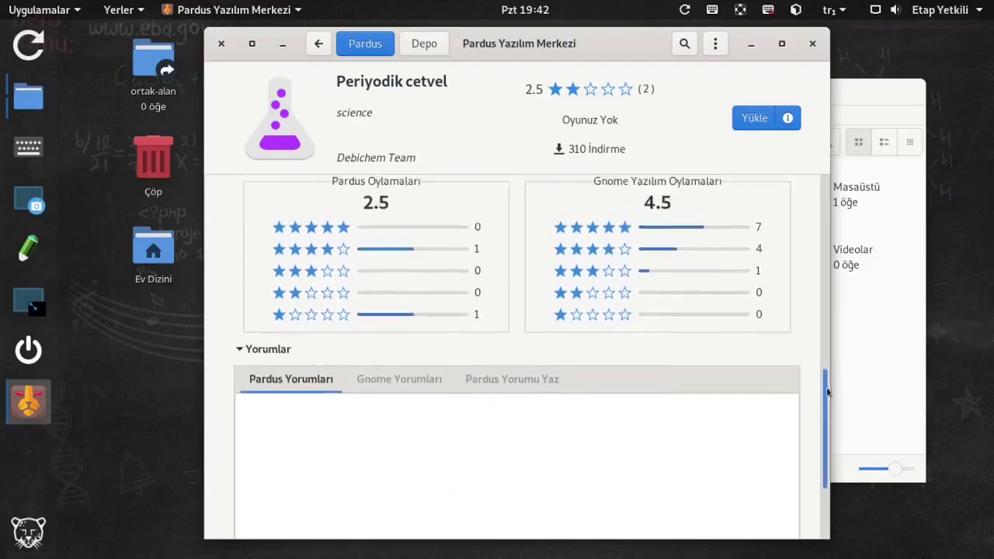
{"action": "left_click_drag", "start_coordinate": [826, 394], "coordinate": [829, 148]}
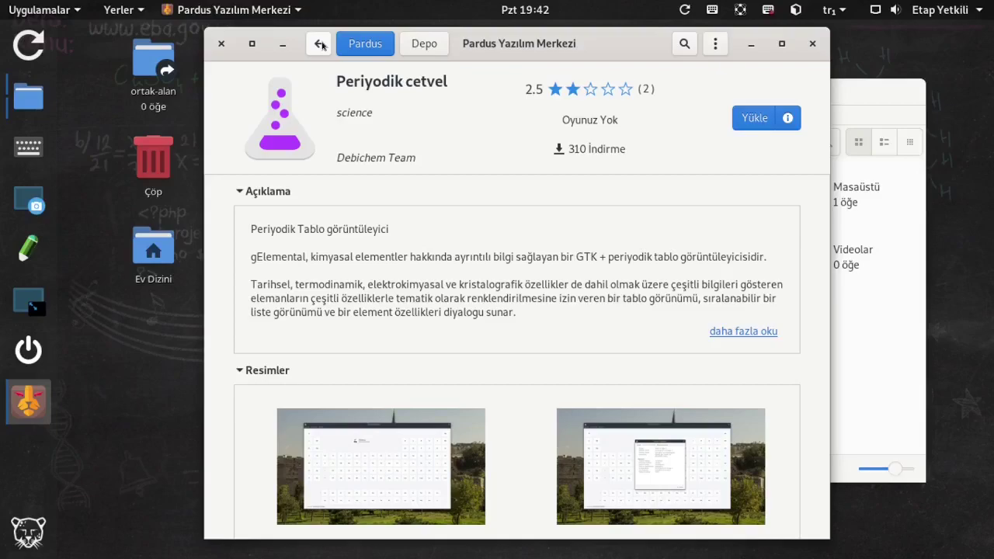
Close the Pardus Yazılım Merkezi and Ev Dizini windows and view the desktop's context options.
{"action": "left_click", "coordinate": [221, 45]}
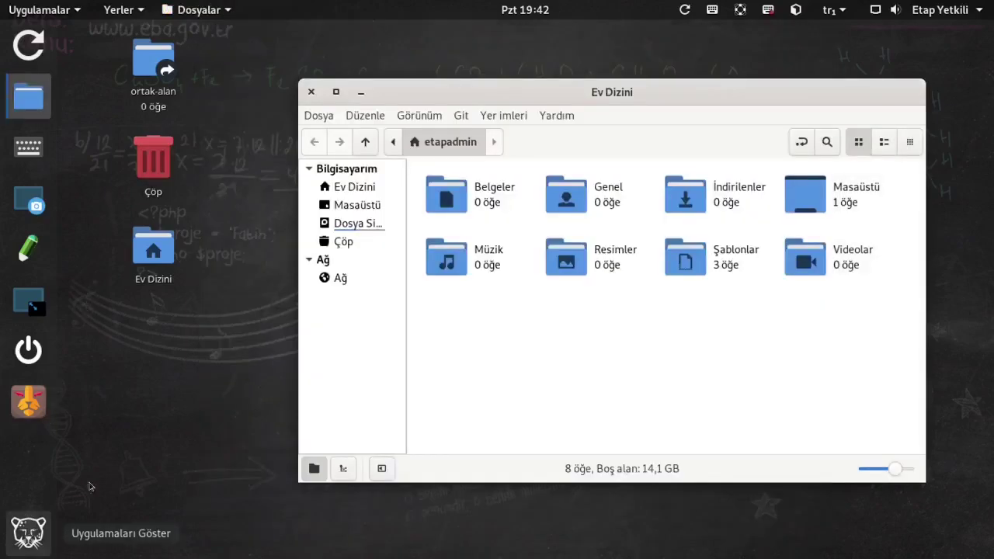
{"action": "left_click", "coordinate": [310, 92]}
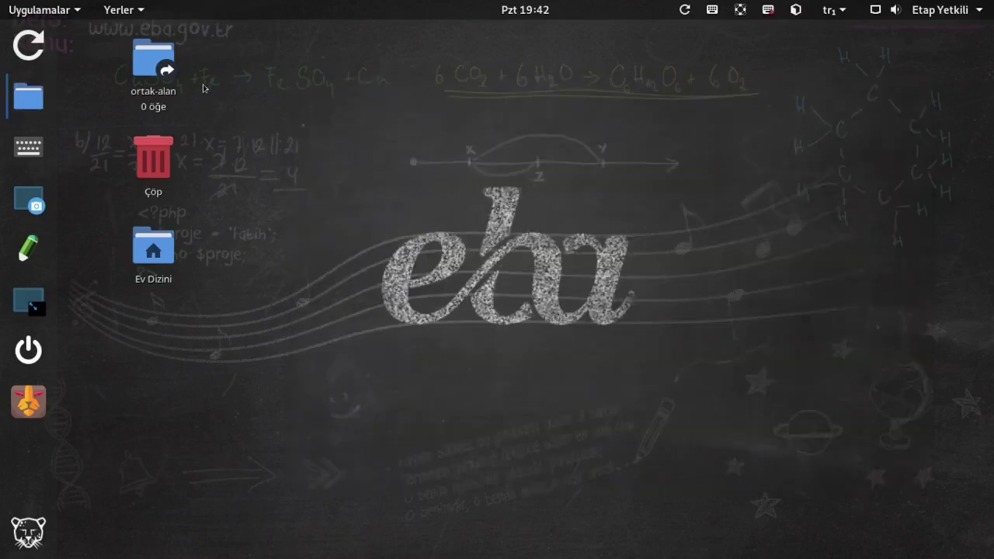
{"action": "right_click", "coordinate": [307, 92]}
{"action": "right_click", "coordinate": [245, 114]}
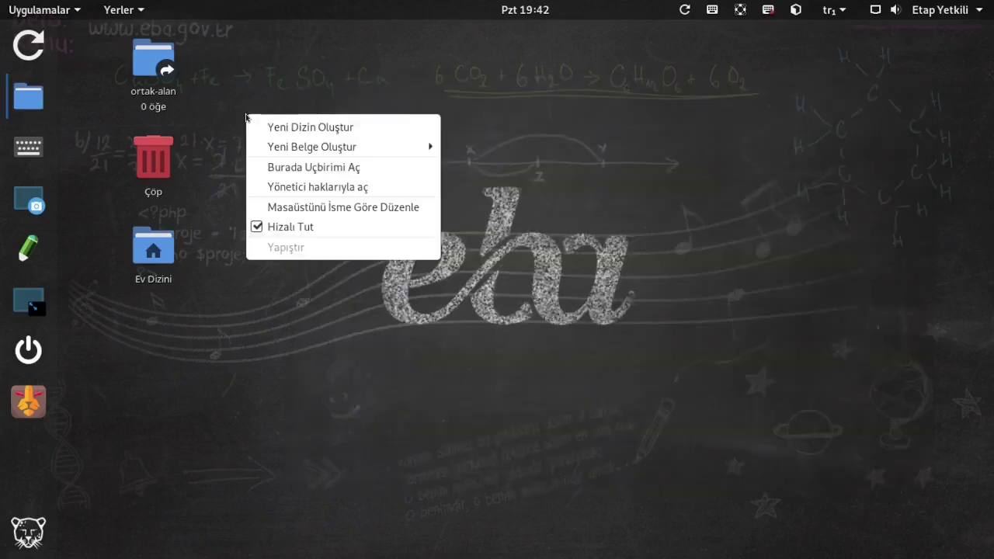
{"action": "left_click", "coordinate": [379, 134]}
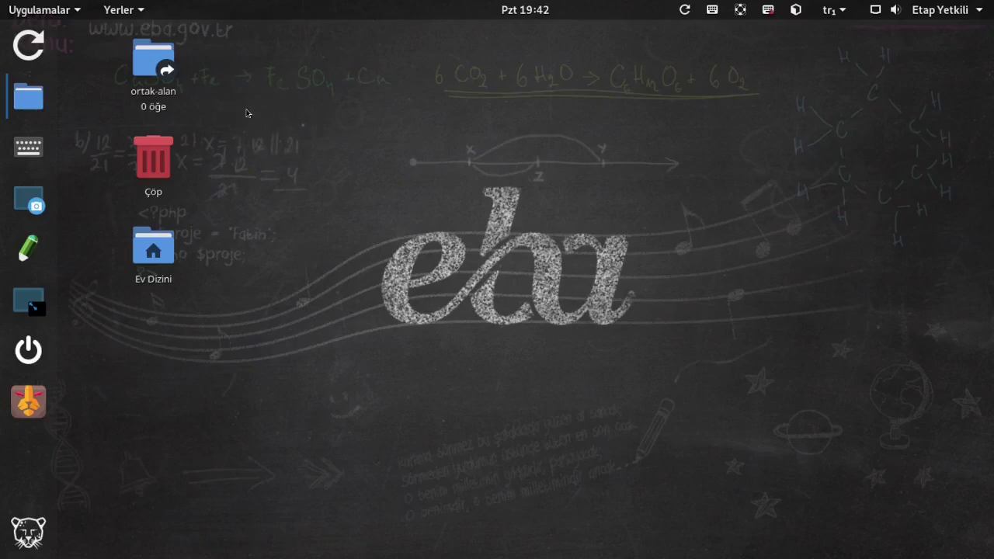
Show the applications overview and compare its Sık Sık and Tümü views, ending on Tümü.
{"action": "left_click", "coordinate": [43, 535]}
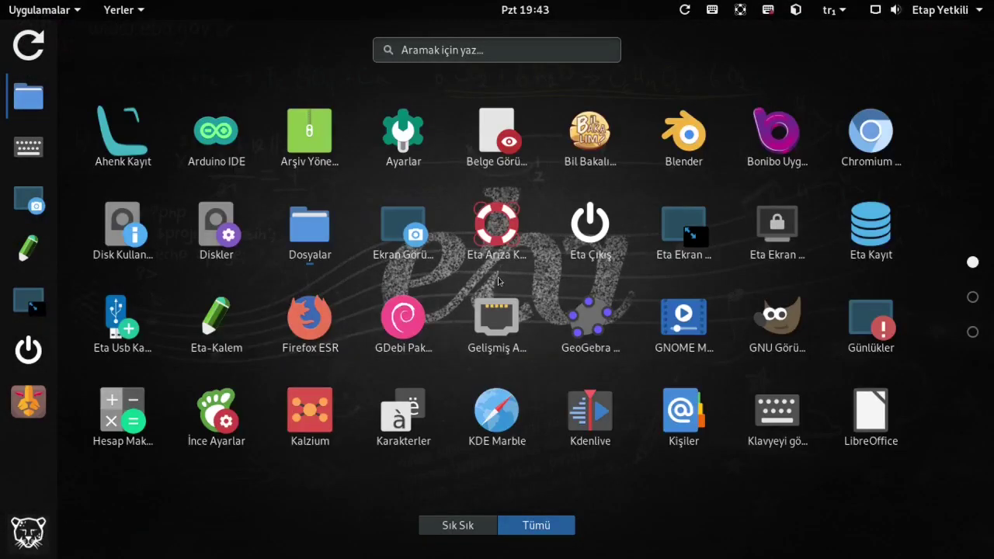
{"action": "left_click", "coordinate": [463, 528]}
{"action": "left_click", "coordinate": [533, 527]}
{"action": "left_click", "coordinate": [469, 532]}
{"action": "left_click", "coordinate": [508, 534]}
Browse back and forth through the three pages of installed applications, ending on the second page.
{"action": "left_click", "coordinate": [972, 298]}
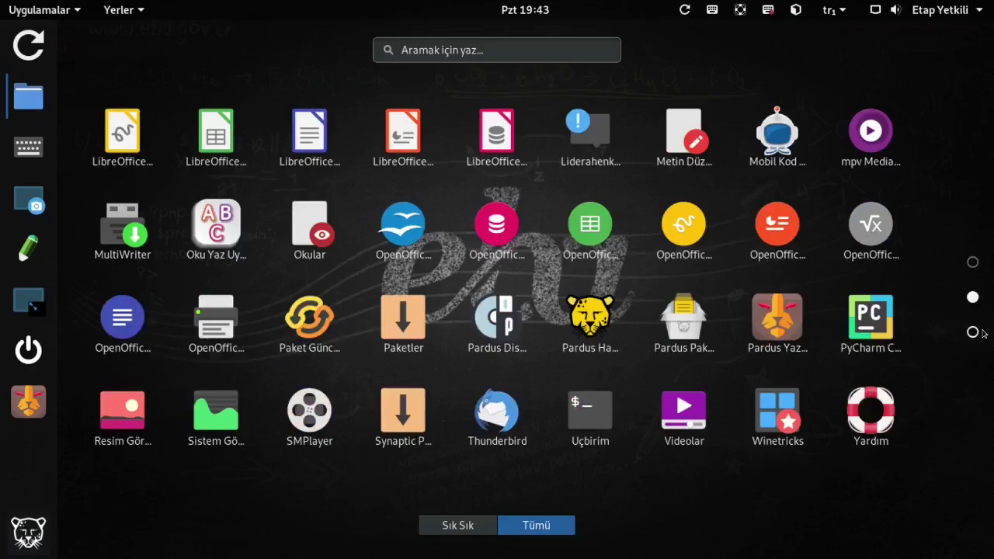
{"action": "left_click", "coordinate": [972, 332]}
{"action": "left_click", "coordinate": [972, 298]}
{"action": "left_click", "coordinate": [972, 261]}
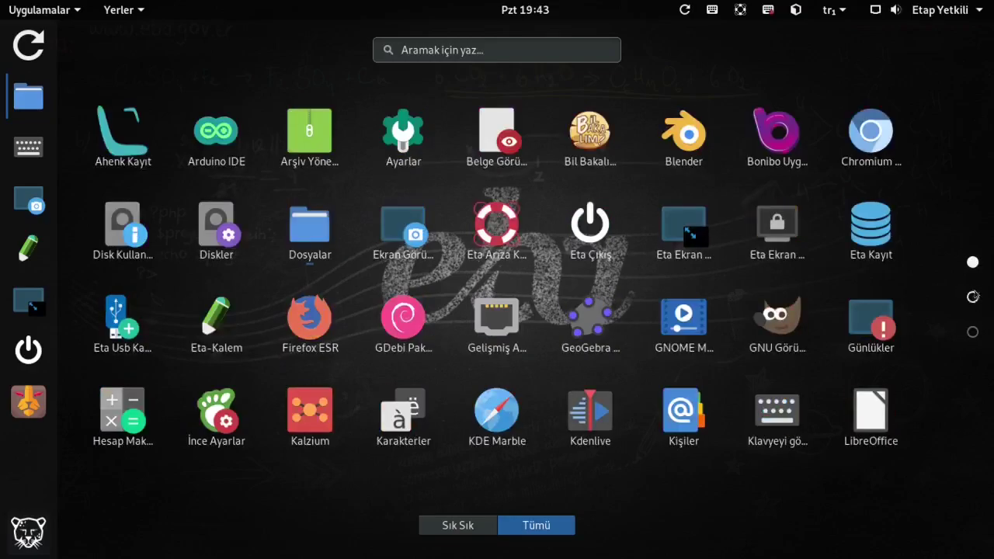
{"action": "left_click", "coordinate": [972, 297]}
{"action": "left_click", "coordinate": [972, 333]}
{"action": "left_click", "coordinate": [972, 297]}
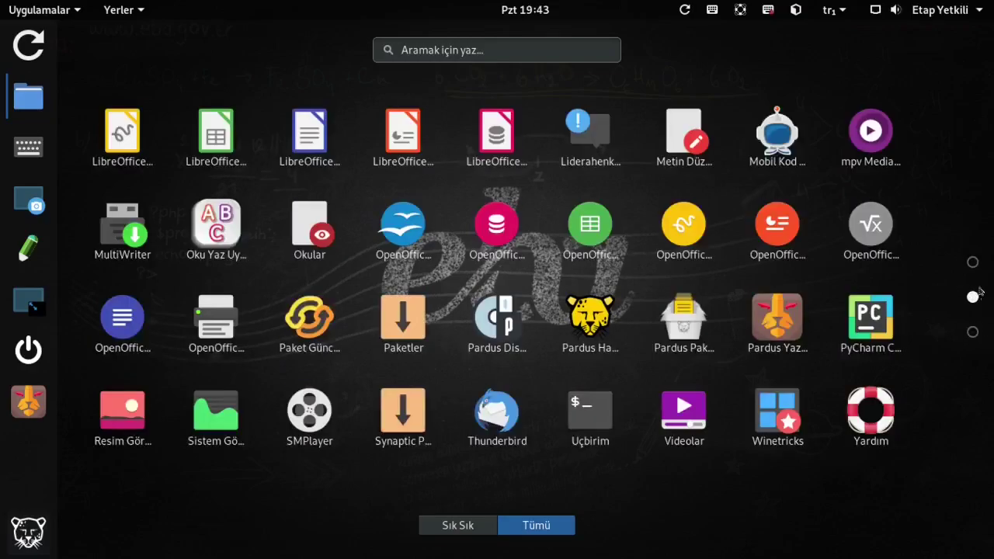
{"action": "left_click", "coordinate": [971, 262]}
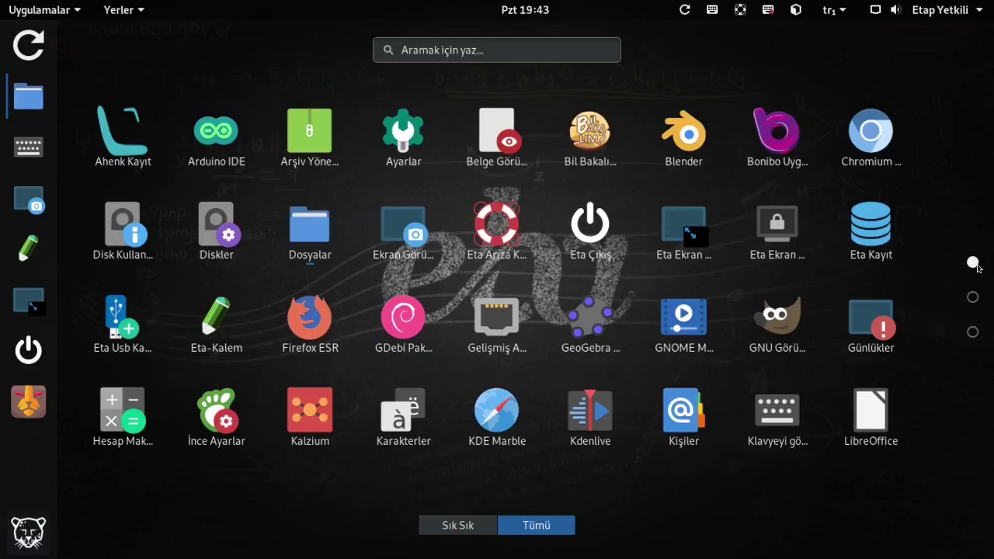
{"action": "left_click", "coordinate": [973, 297]}
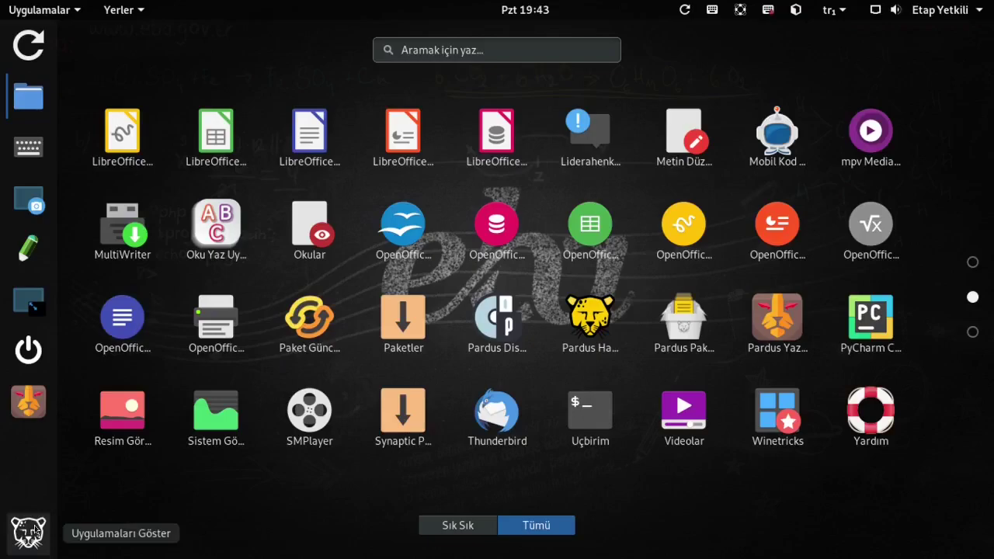
Search the applications for "usb" and clear the search term.
{"action": "left_click", "coordinate": [453, 48]}
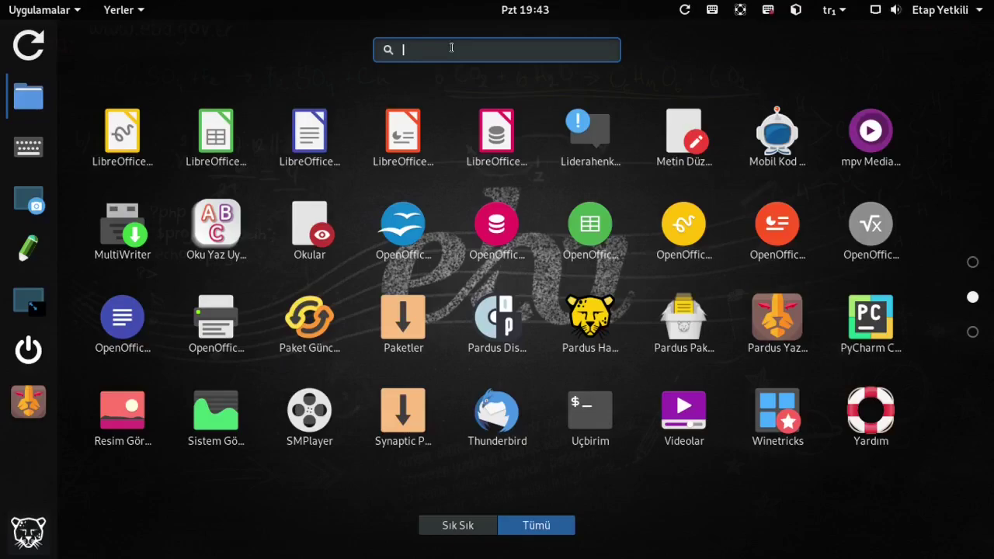
{"action": "type", "text": "usb"}
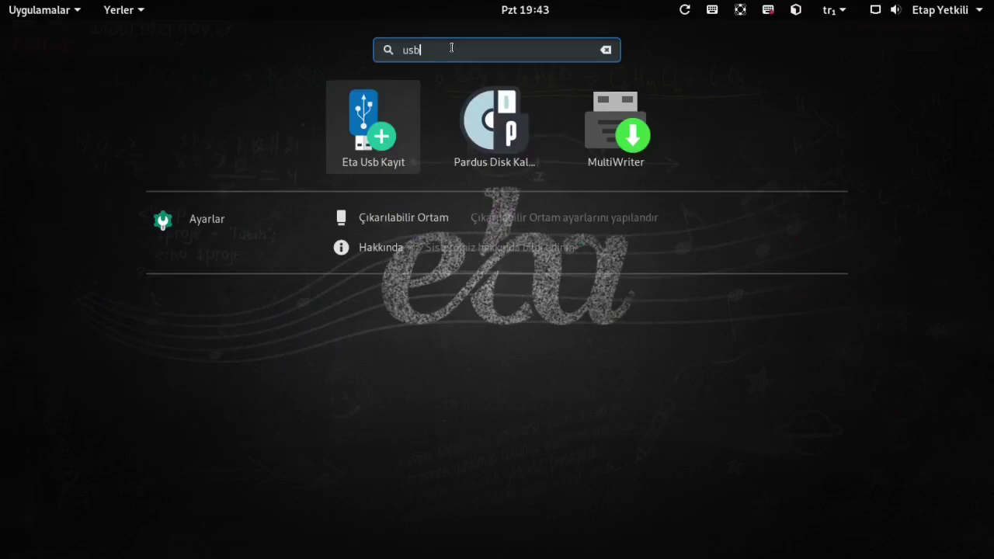
{"action": "key", "text": "BackSpace"}
{"action": "key", "text": "BackSpace"}
{"action": "key", "text": "BackSpace"}
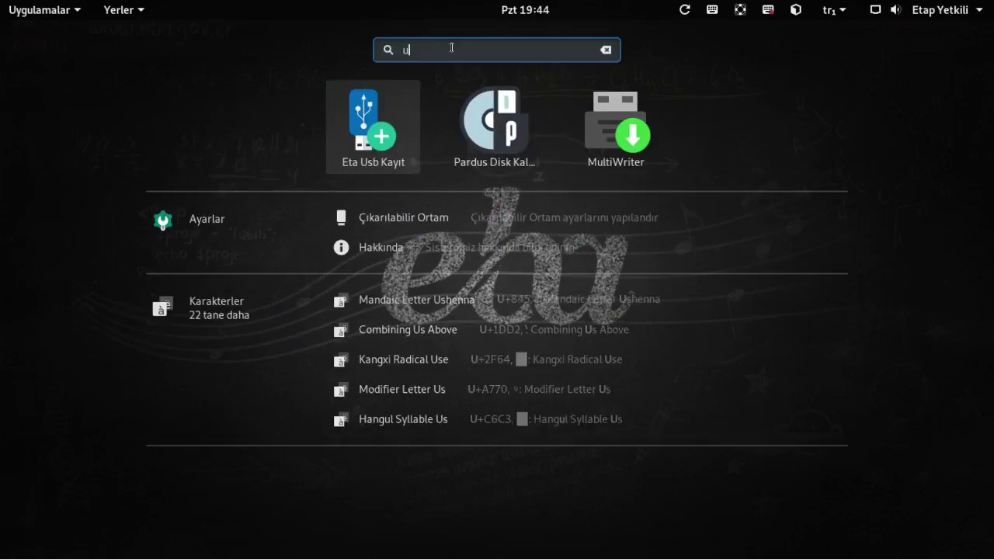
Search the applications for "pardus" and clear the search to return to the full list.
{"action": "type", "text": "pardus"}
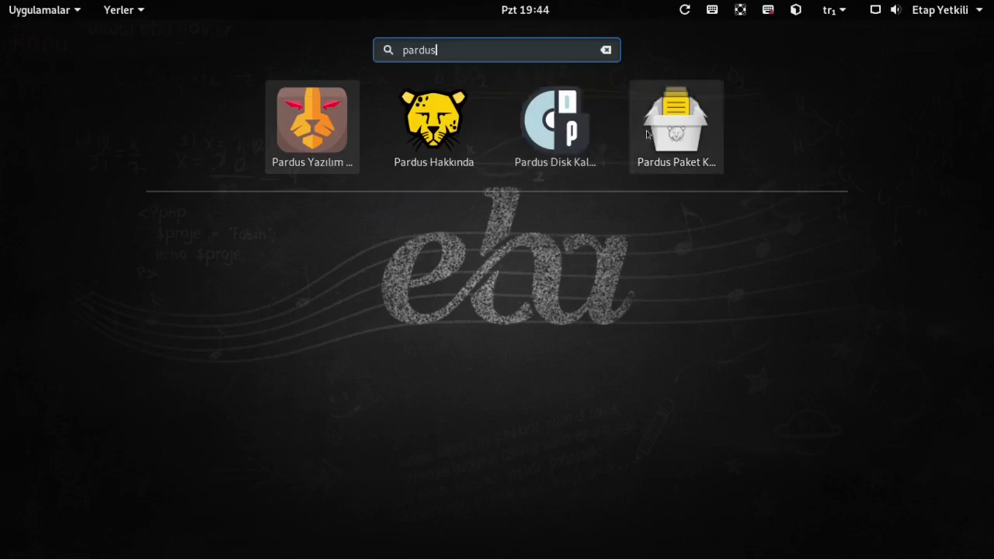
{"action": "double_click", "coordinate": [468, 49]}
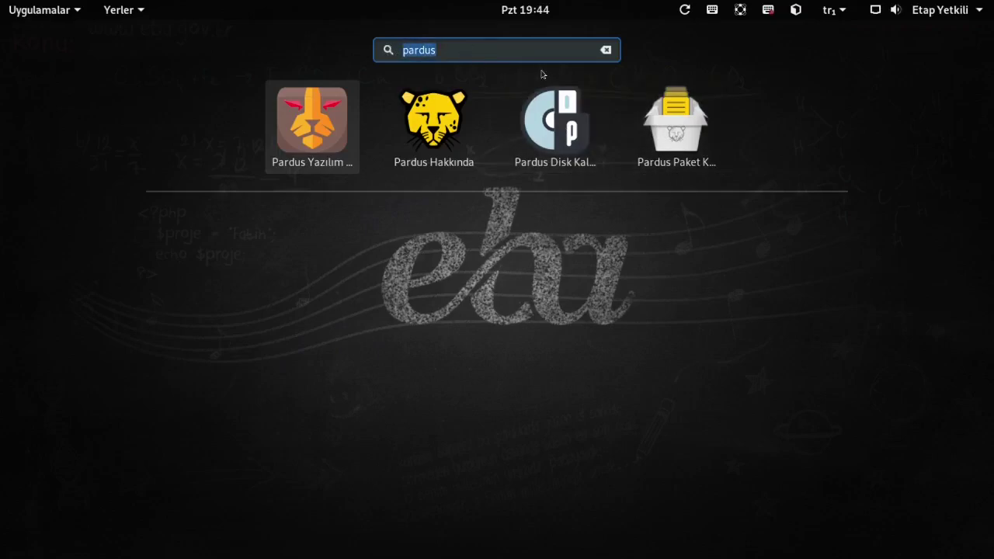
{"action": "left_click", "coordinate": [605, 51]}
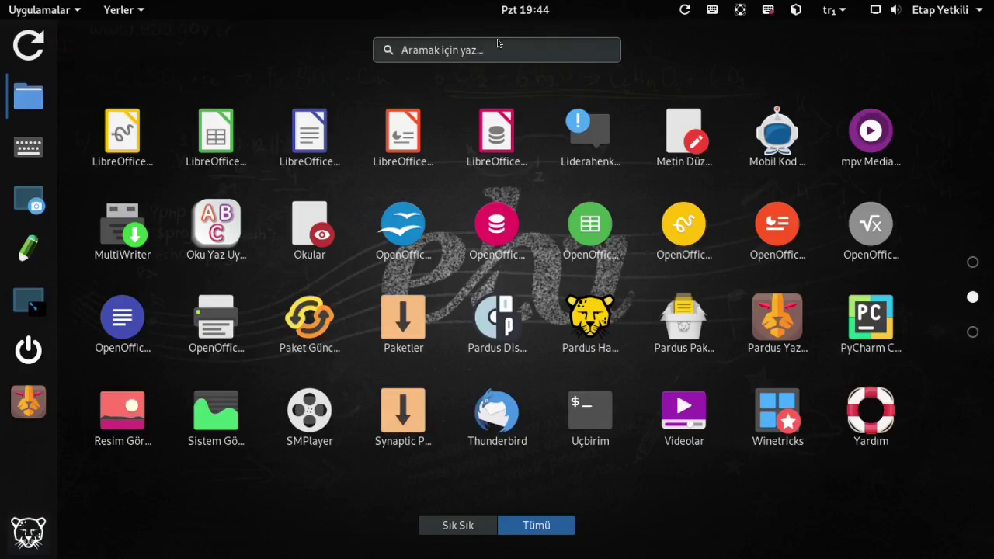
Search the applications for "ayar", open Ayarlar and show the Arka Plan settings from its main list.
{"action": "left_click", "coordinate": [472, 49]}
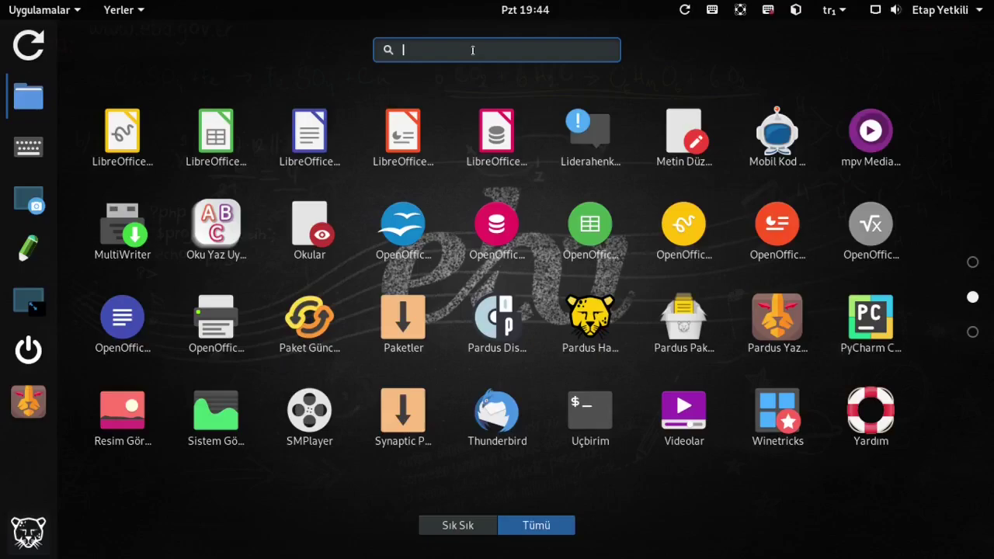
{"action": "type", "text": "ayar"}
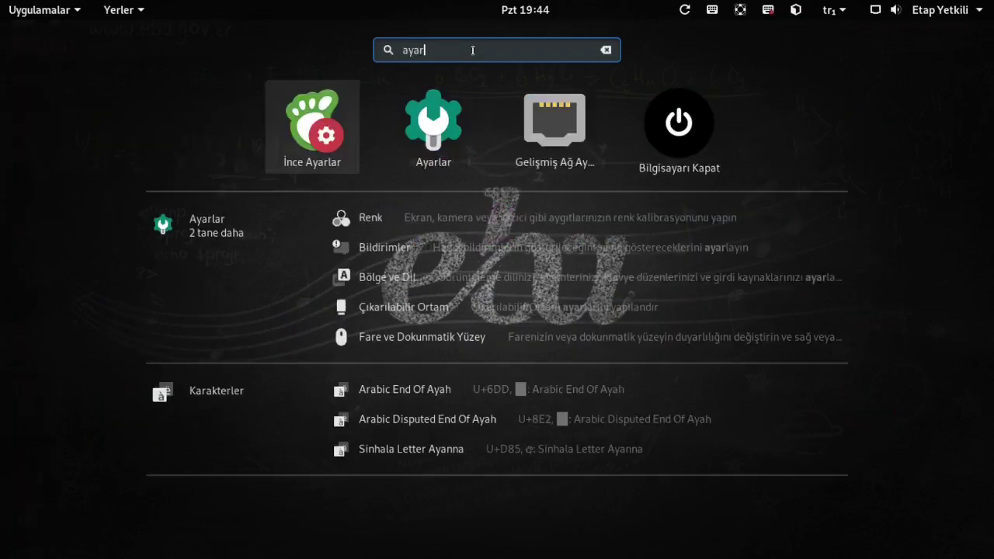
{"action": "left_click", "coordinate": [433, 139]}
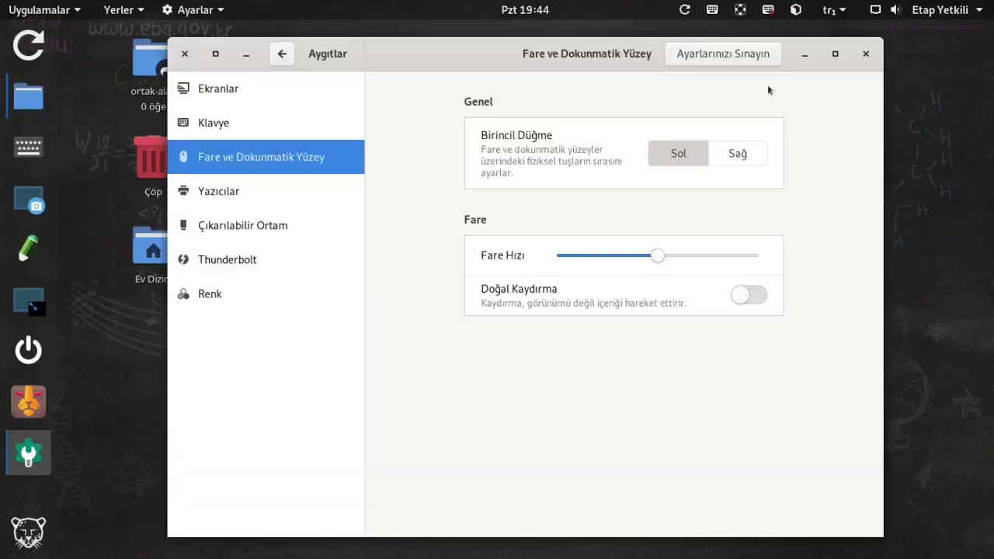
{"action": "key", "text": "alt+Left"}
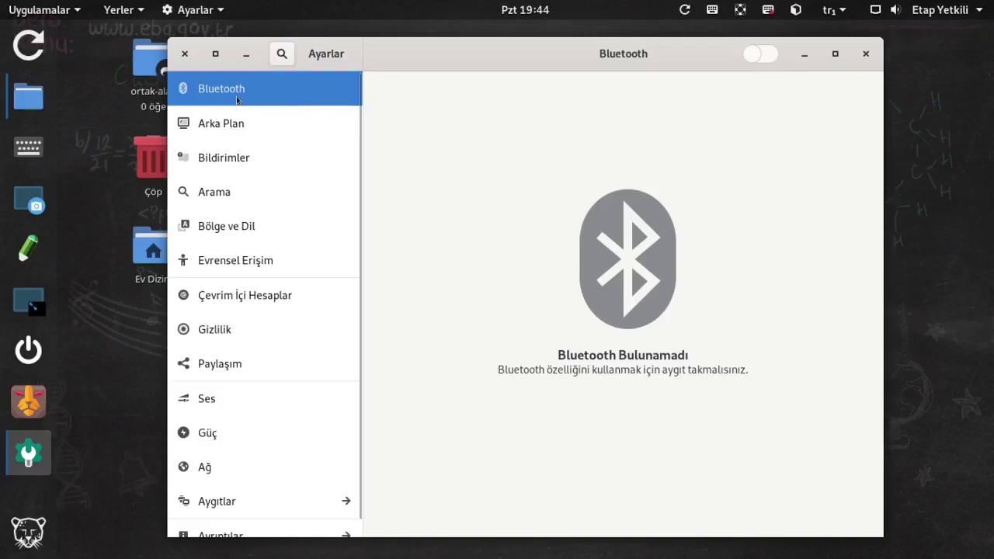
{"action": "left_click", "coordinate": [225, 132]}
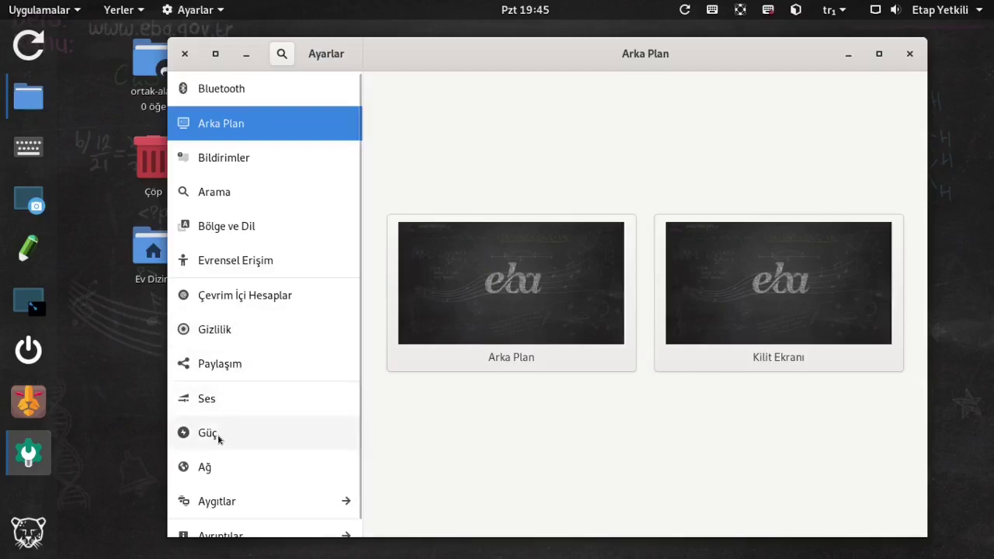
Review the Ekranlar, Klavye, Fare ve Dokunmatik Yüzey and Yazıcılar pages under Aygıtlar, return to the main settings list and close Ayarlar.
{"action": "left_click", "coordinate": [251, 509]}
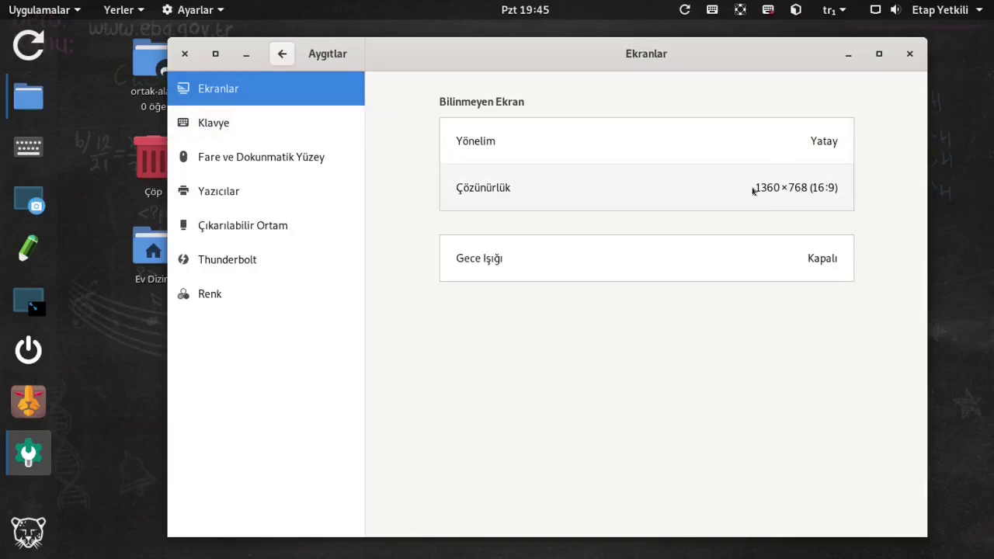
{"action": "left_click", "coordinate": [232, 128]}
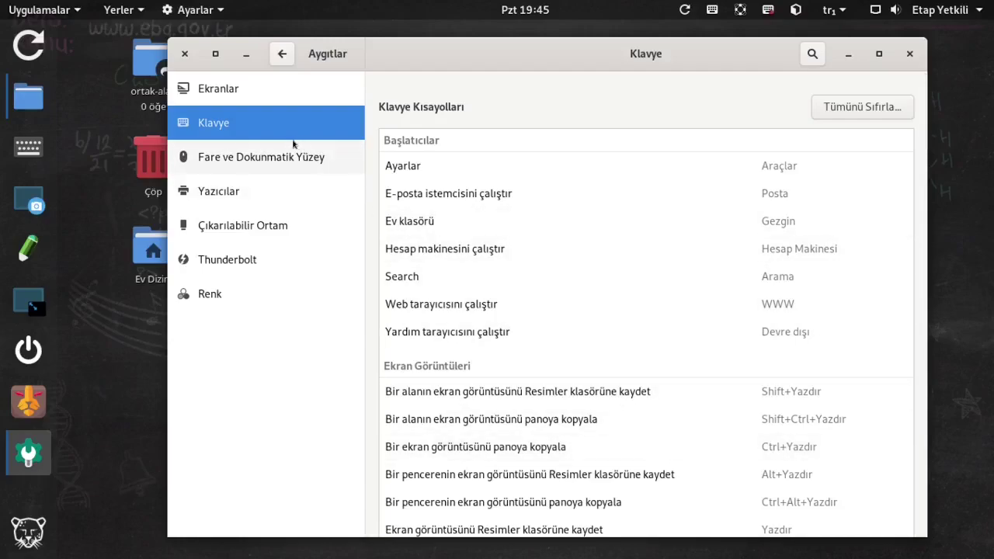
{"action": "left_click", "coordinate": [272, 165]}
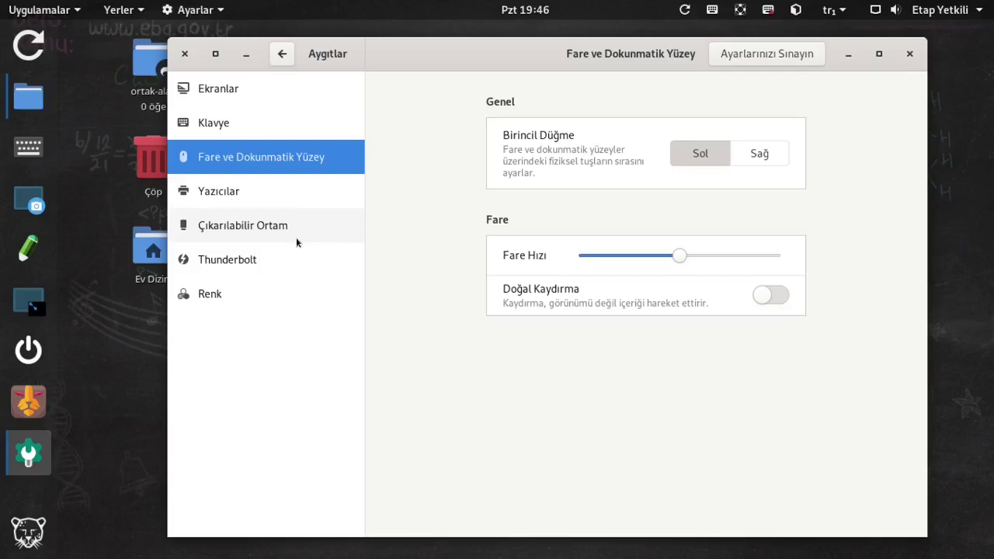
{"action": "left_click", "coordinate": [266, 196]}
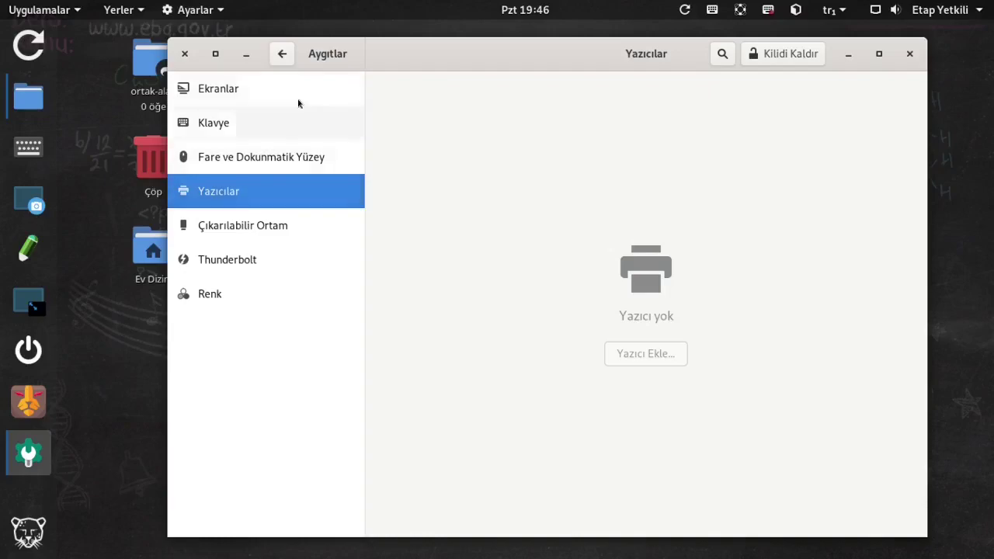
{"action": "left_click", "coordinate": [281, 54]}
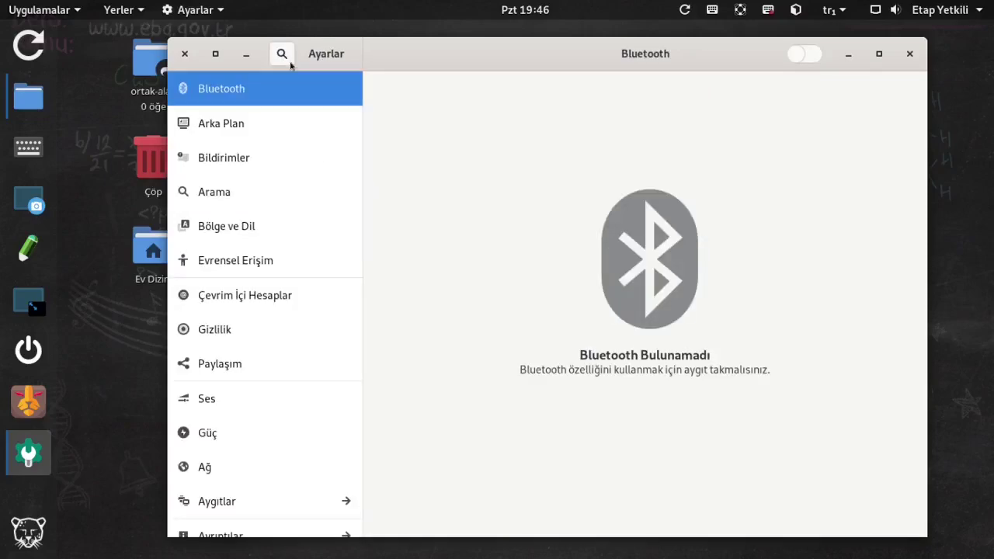
{"action": "left_click", "coordinate": [908, 54]}
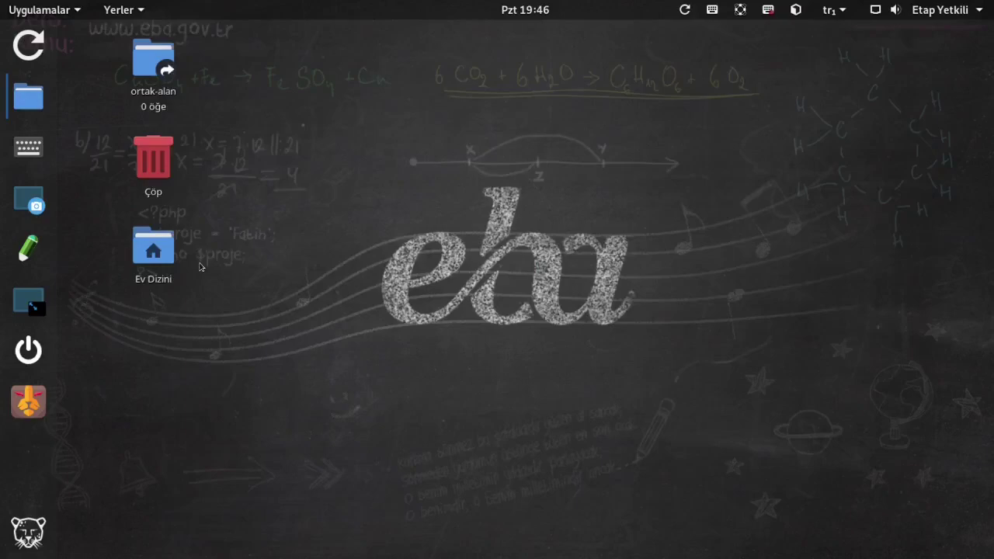
Search the applications for "ayar" and open İnce Ayarlar.
{"action": "left_click", "coordinate": [24, 546]}
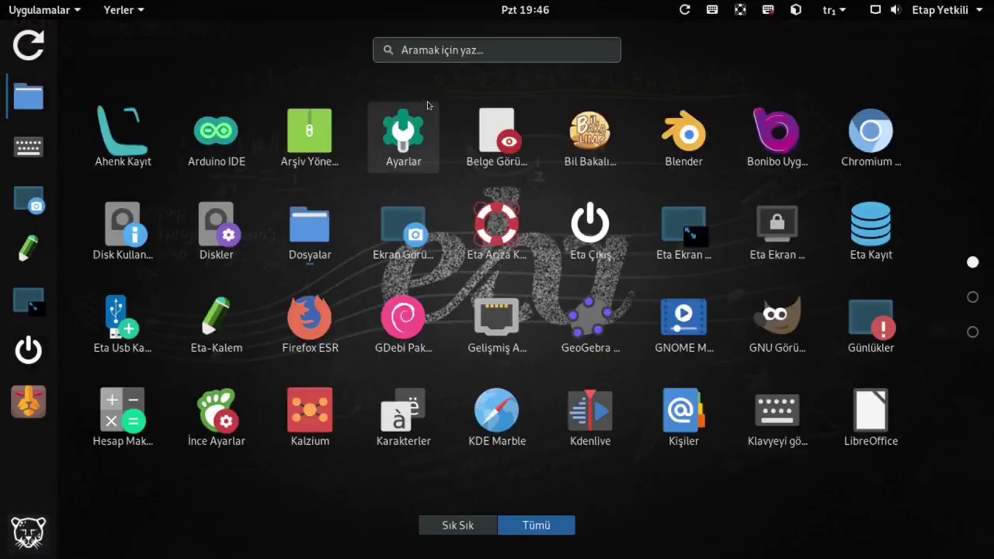
{"action": "left_click", "coordinate": [421, 56]}
{"action": "type", "text": "ayar"}
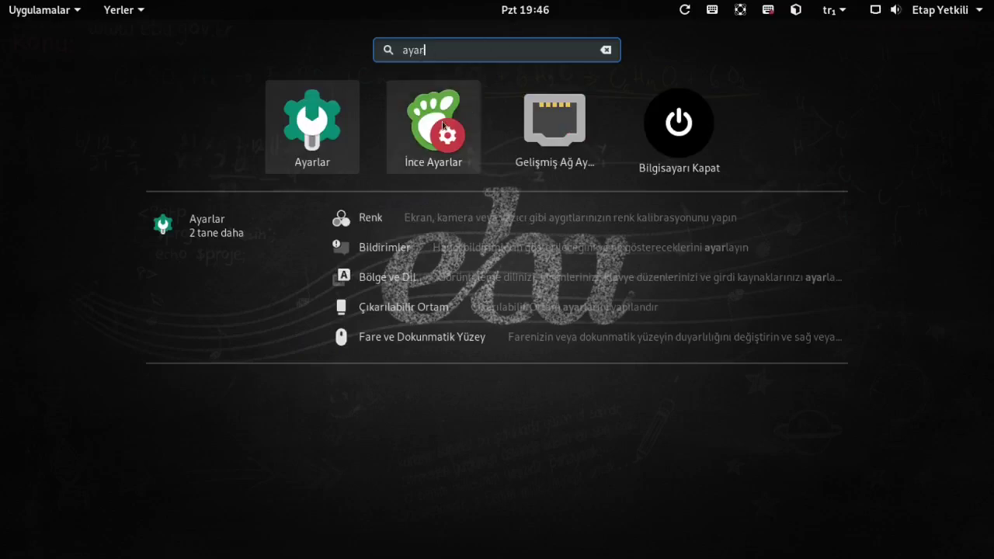
{"action": "left_click", "coordinate": [442, 125]}
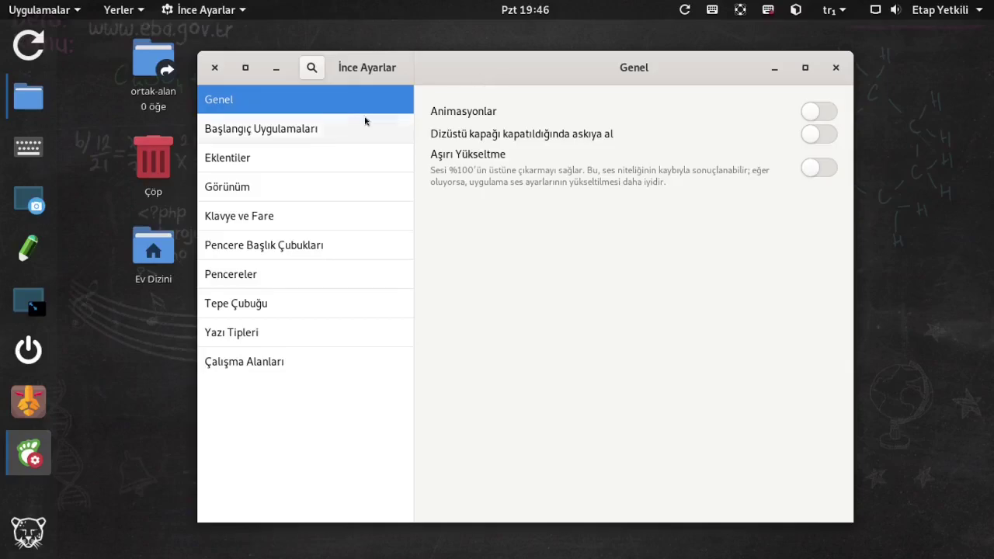
Examine the Başlangıç Uygulamaları page and the Eklentiler list, including a look at the Dash to dock extension's settings.
{"action": "left_click", "coordinate": [315, 134]}
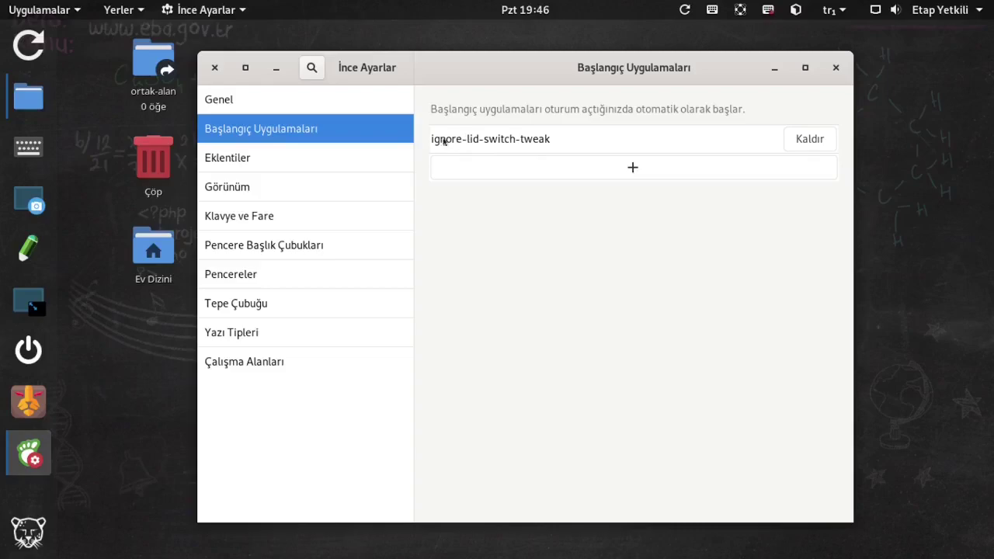
{"action": "left_click", "coordinate": [246, 163]}
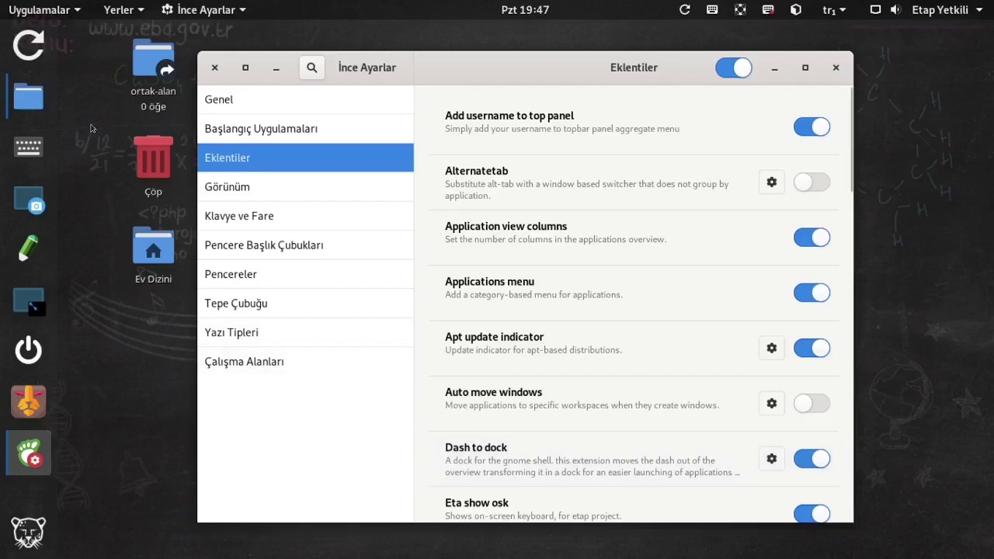
{"action": "left_click", "coordinate": [771, 457]}
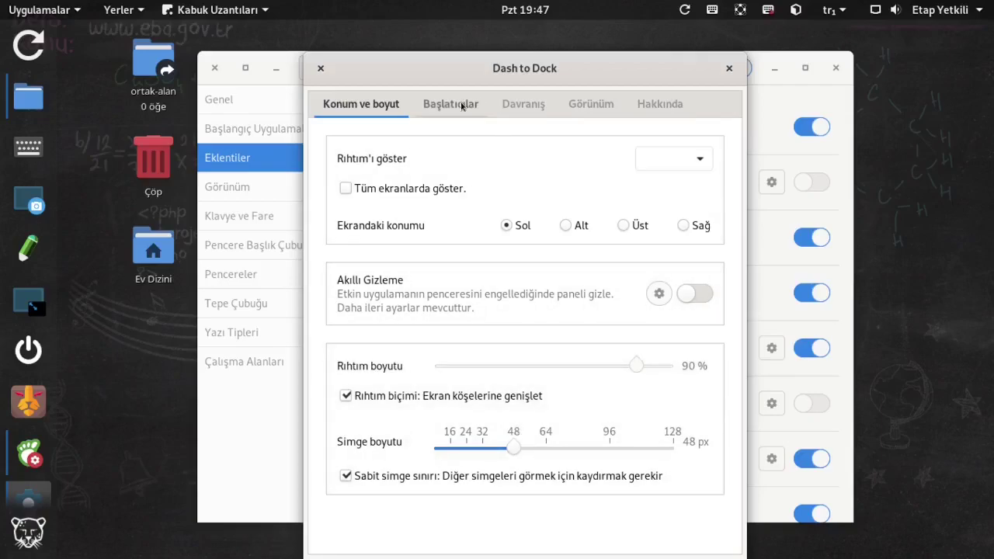
{"action": "left_click", "coordinate": [321, 69]}
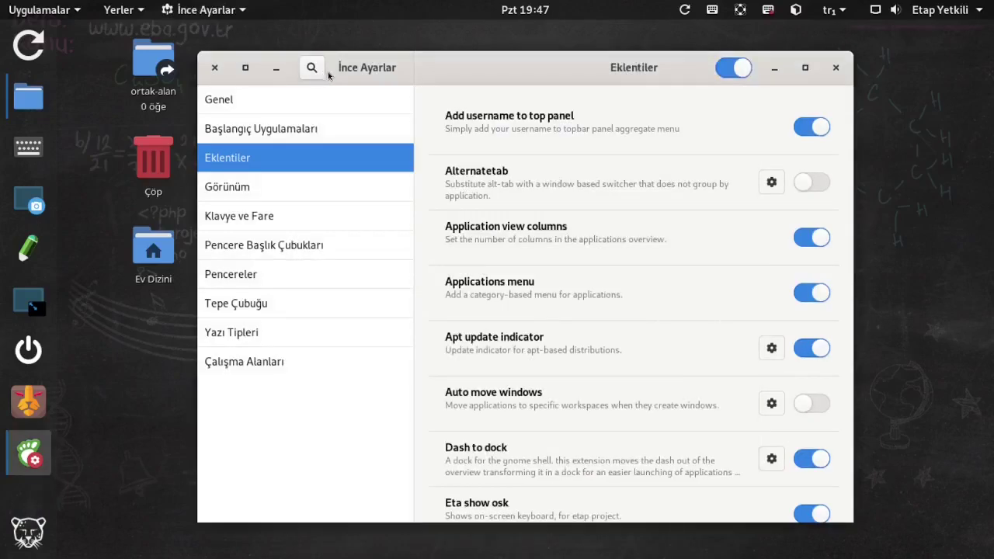
{"action": "left_click_drag", "start_coordinate": [852, 182], "coordinate": [848, 232]}
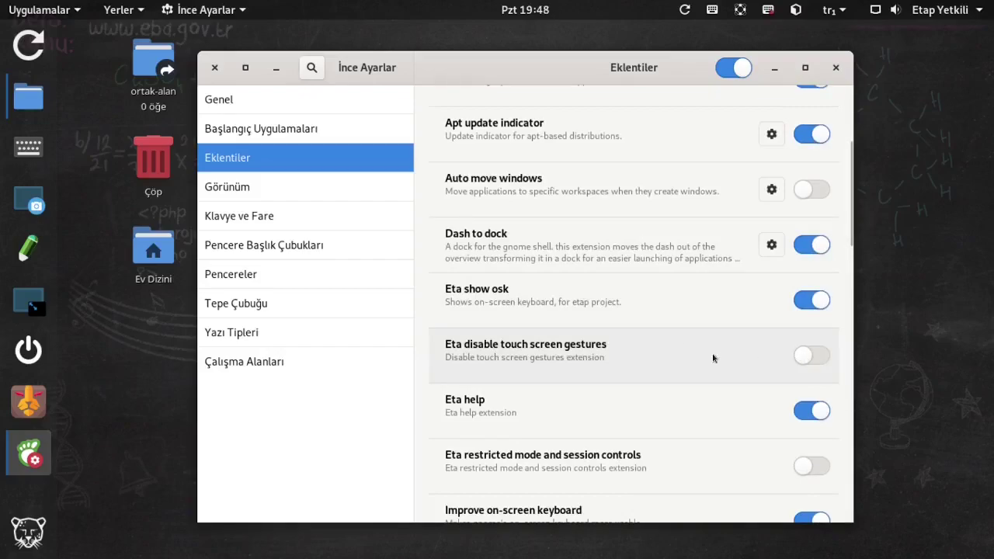
{"action": "scroll", "coordinate": [848, 248], "scroll_direction": "down", "scroll_amount": 5}
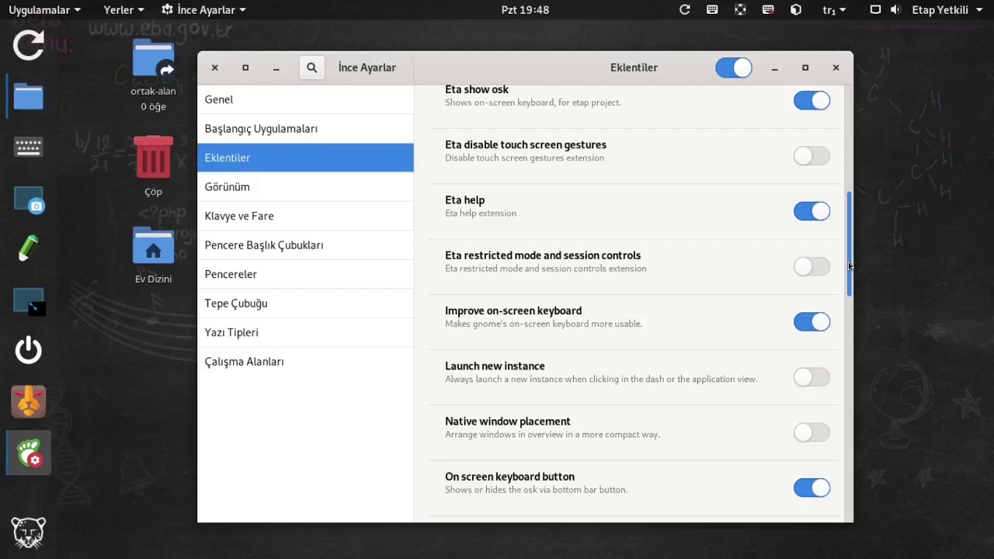
Review the Görünüm, Tepe Çubuğu, Yazı Tipleri and Çalışma Alanları pages, cancelling the Arayüz Metni font selection, and close İnce Ayarlar.
{"action": "left_click", "coordinate": [244, 197]}
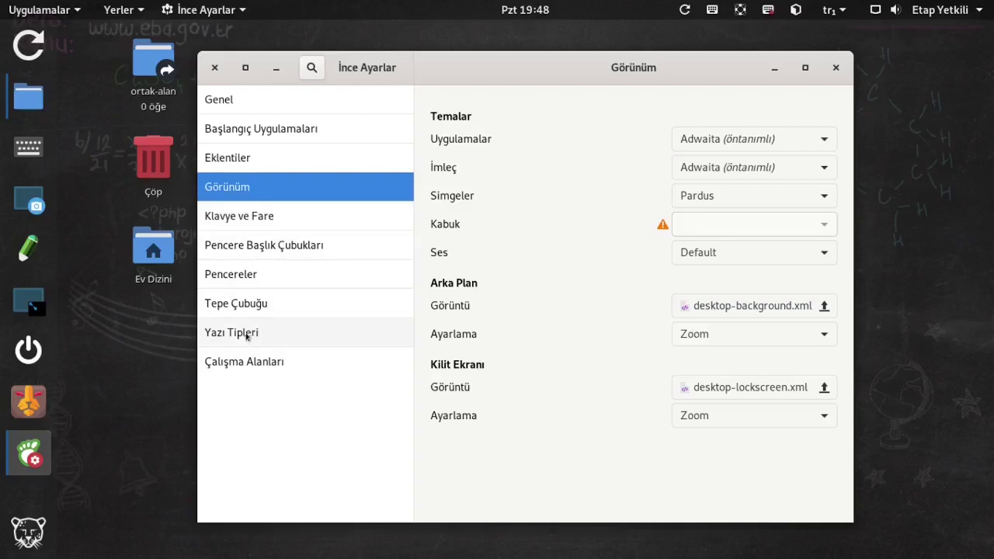
{"action": "left_click", "coordinate": [249, 306]}
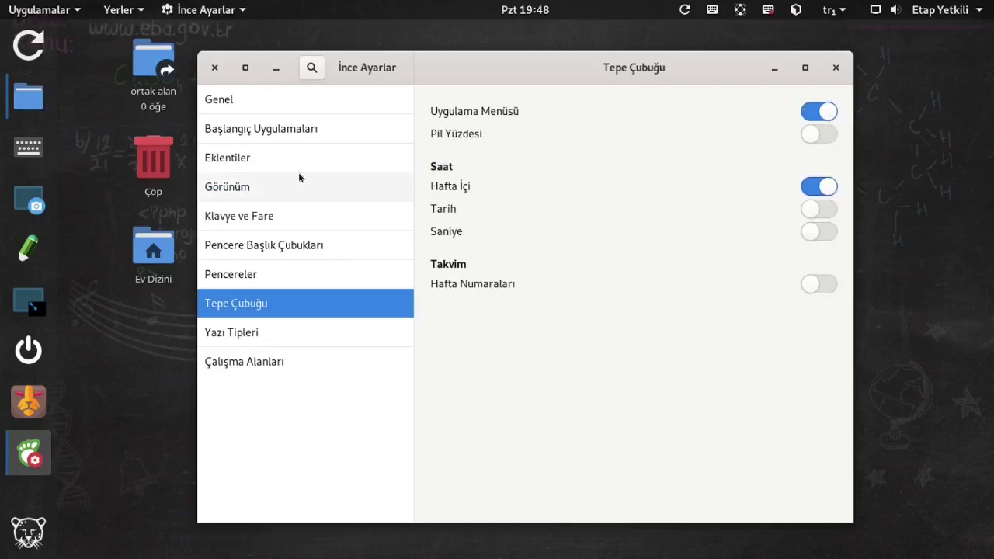
{"action": "left_click", "coordinate": [257, 335]}
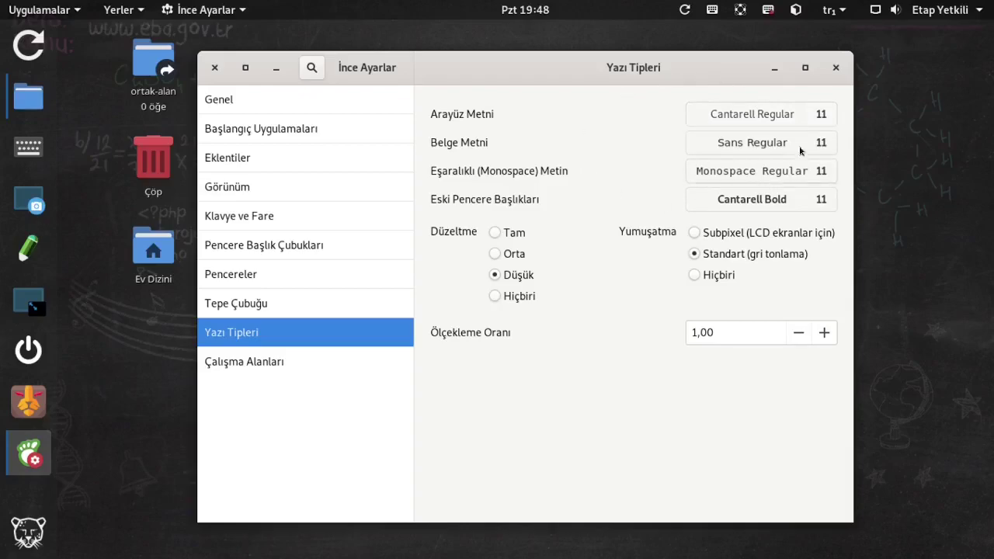
{"action": "left_click", "coordinate": [754, 116]}
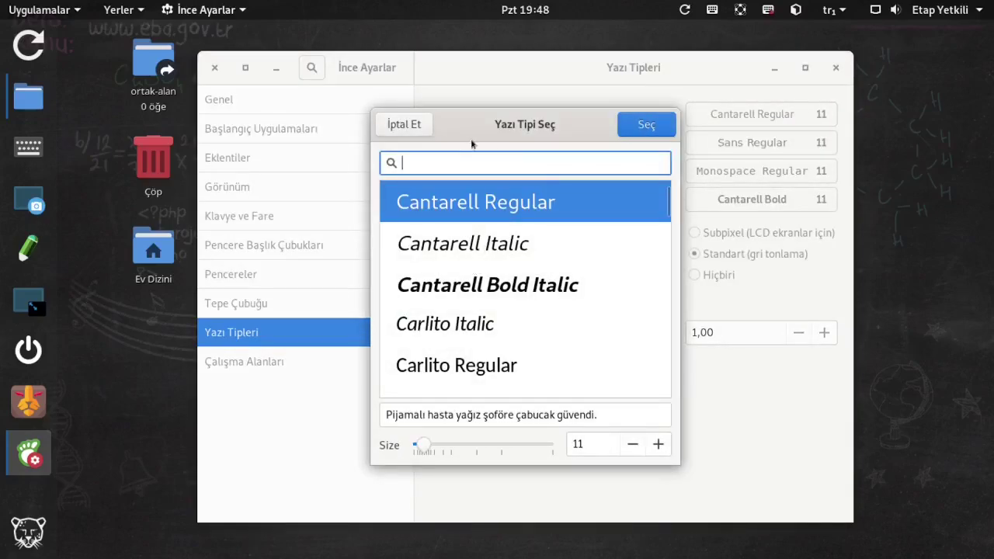
{"action": "left_click", "coordinate": [419, 132]}
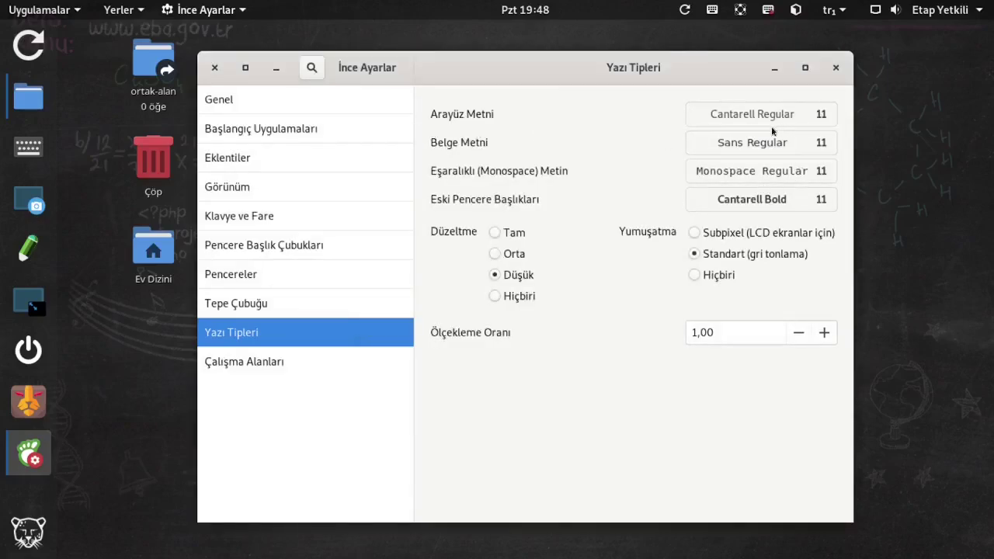
{"action": "left_click", "coordinate": [251, 360]}
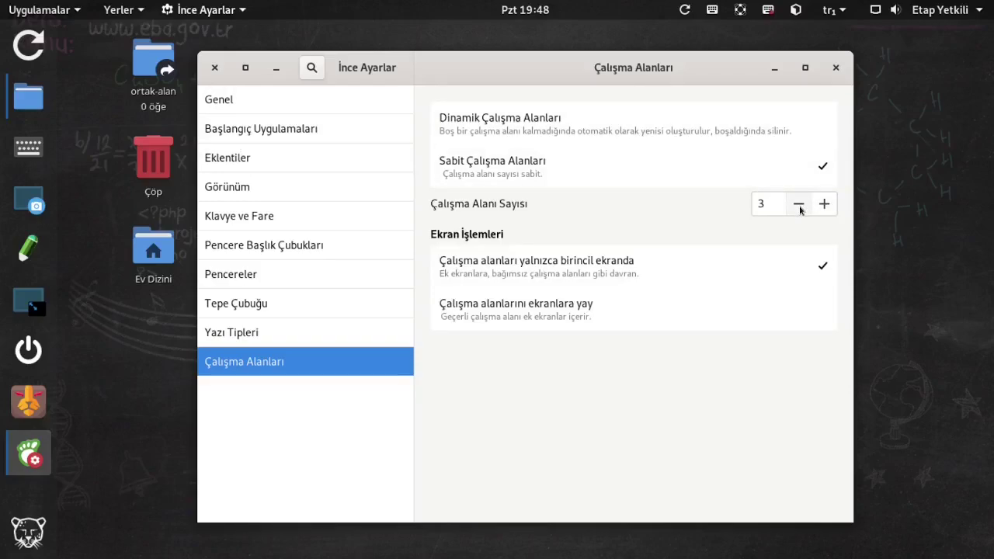
{"action": "left_click", "coordinate": [835, 68]}
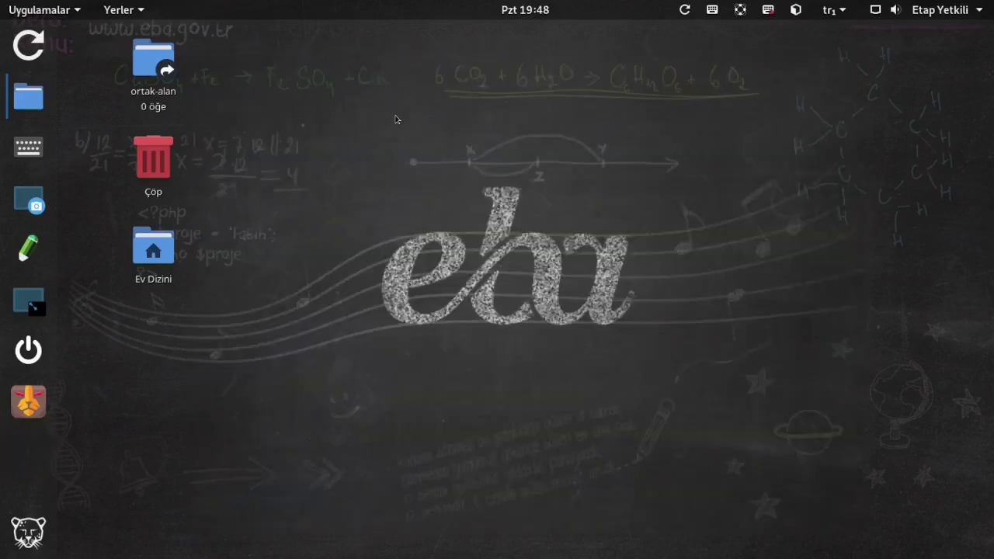